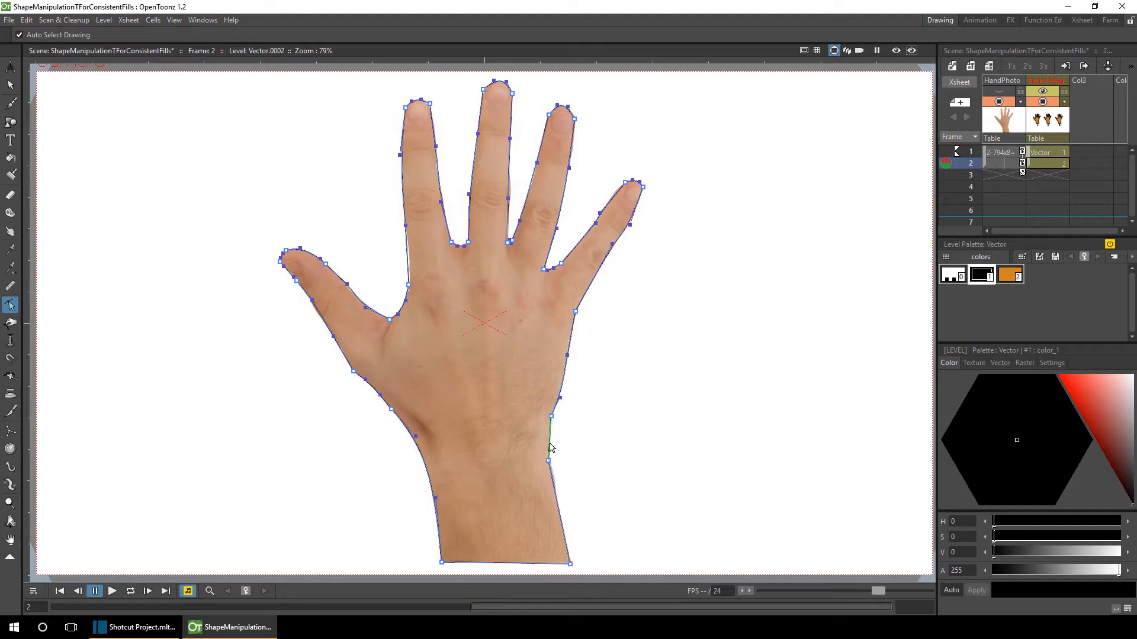
click(1010, 275)
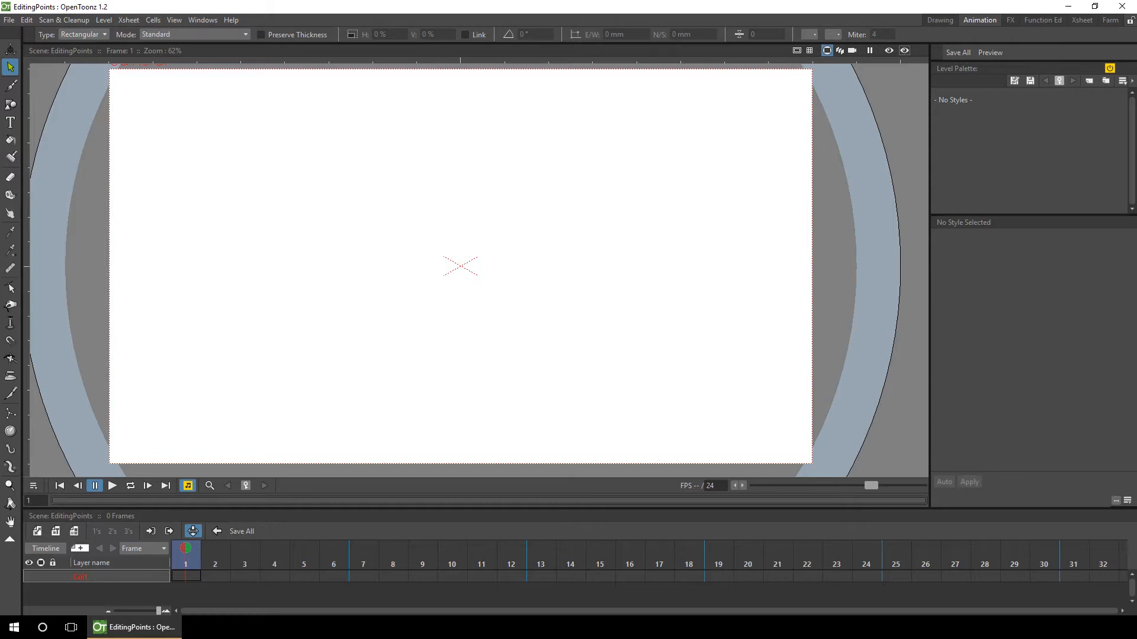
- Draw a tall black rectangle with the Geometric tool near the centre of the camera frame
click(10, 106)
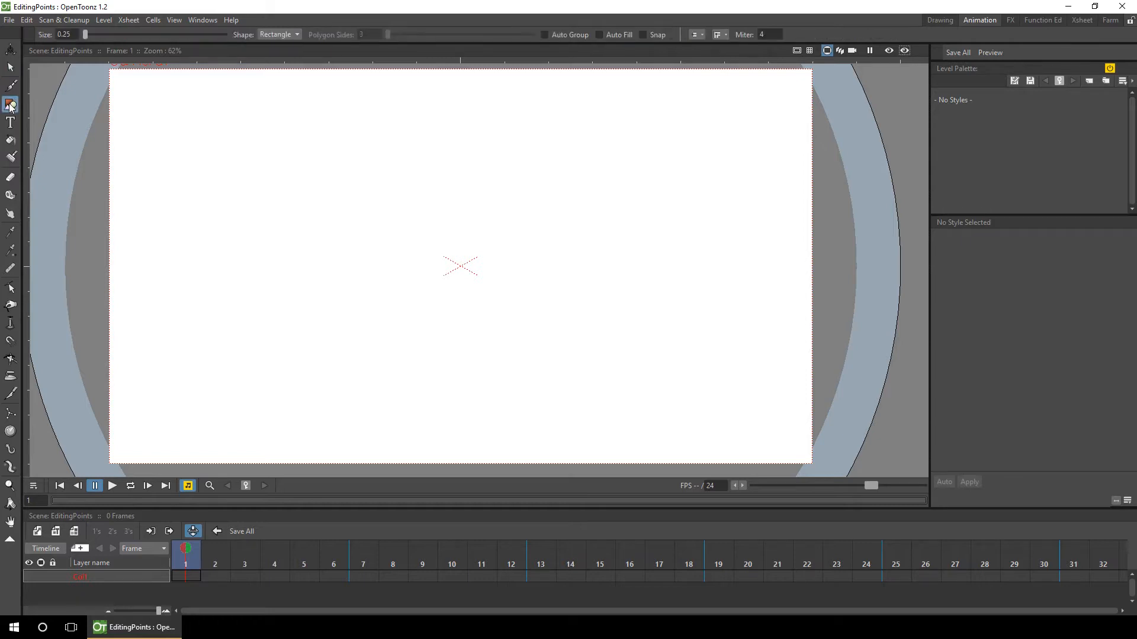
click(287, 34)
click(286, 40)
drag(350, 124, 547, 377)
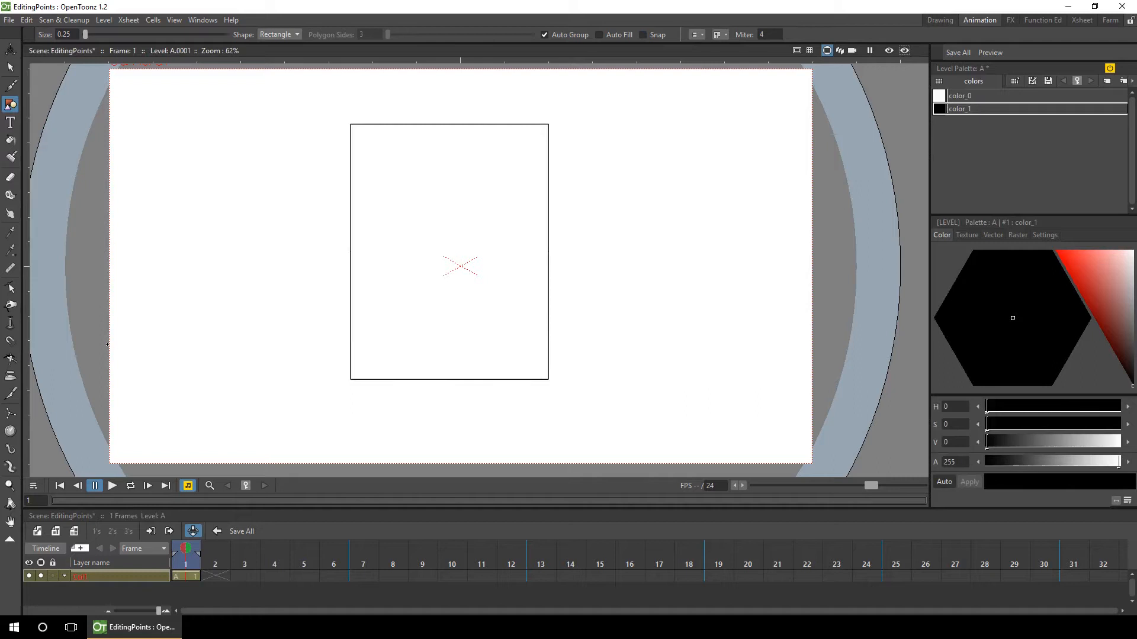
- Skew the rectangle with the Control Point Editor by moving its two lower corners left and down and its top-right corner inward
click(10, 289)
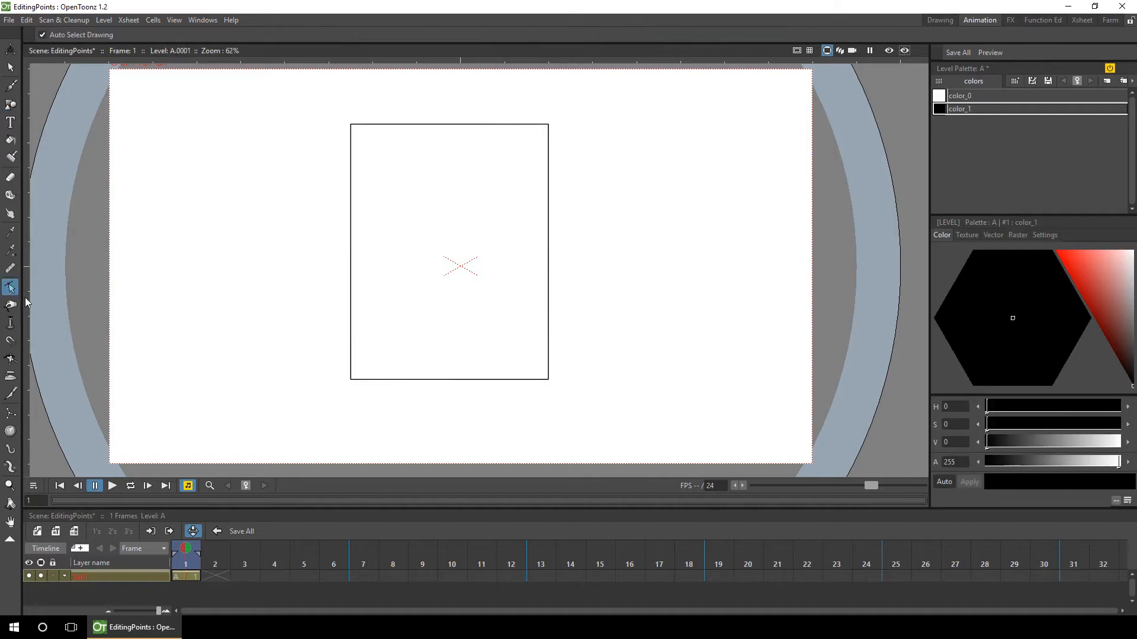
click(411, 380)
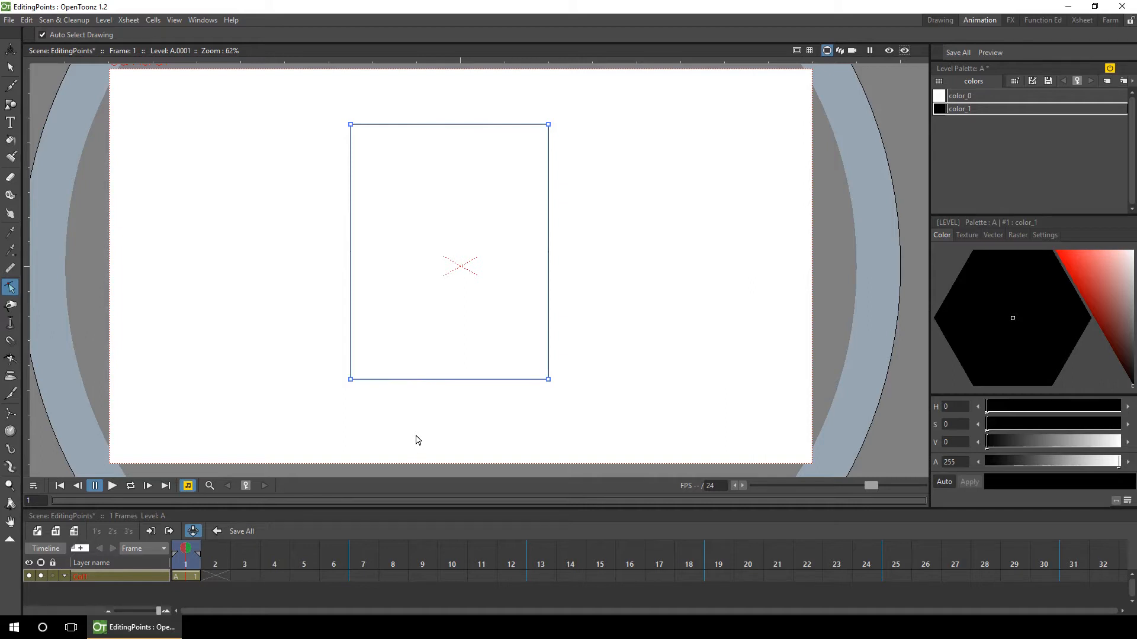
drag(350, 379, 297, 390)
click(547, 382)
drag(543, 382, 473, 401)
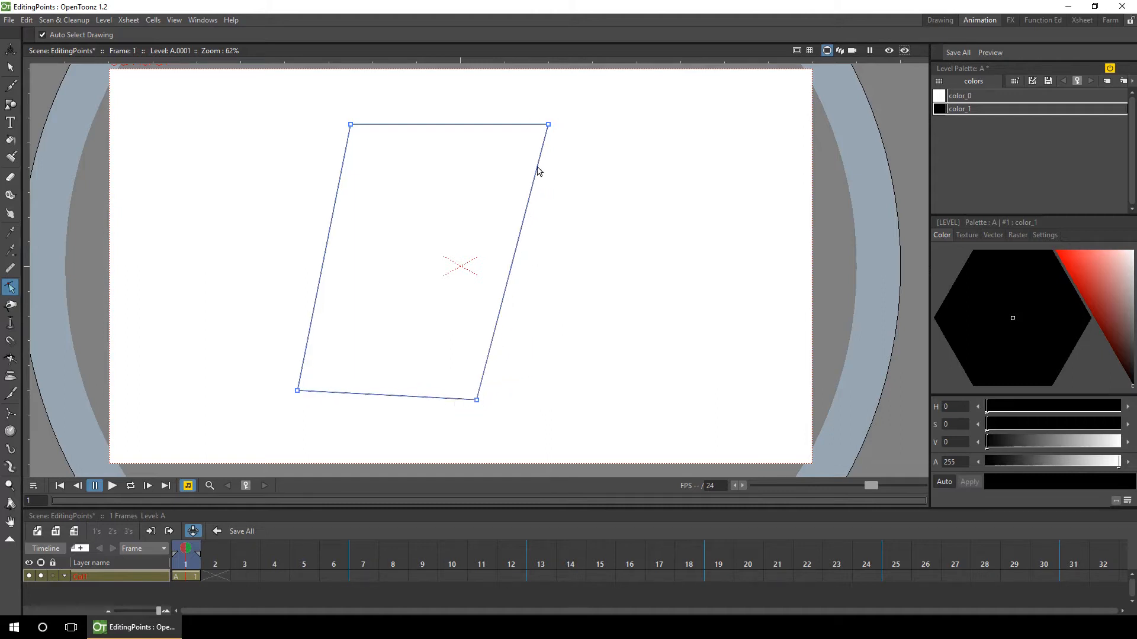
drag(548, 126, 498, 167)
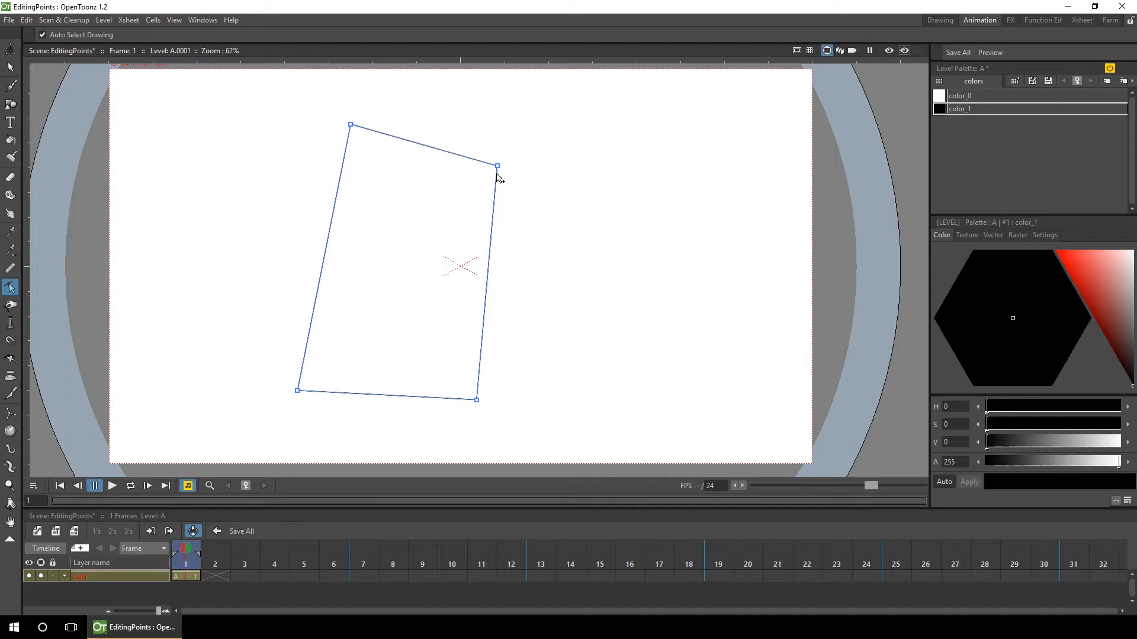
- Add a control point midway on the right and left edges, pulling the right one outward and the left one inward
ctrl+click(486, 273)
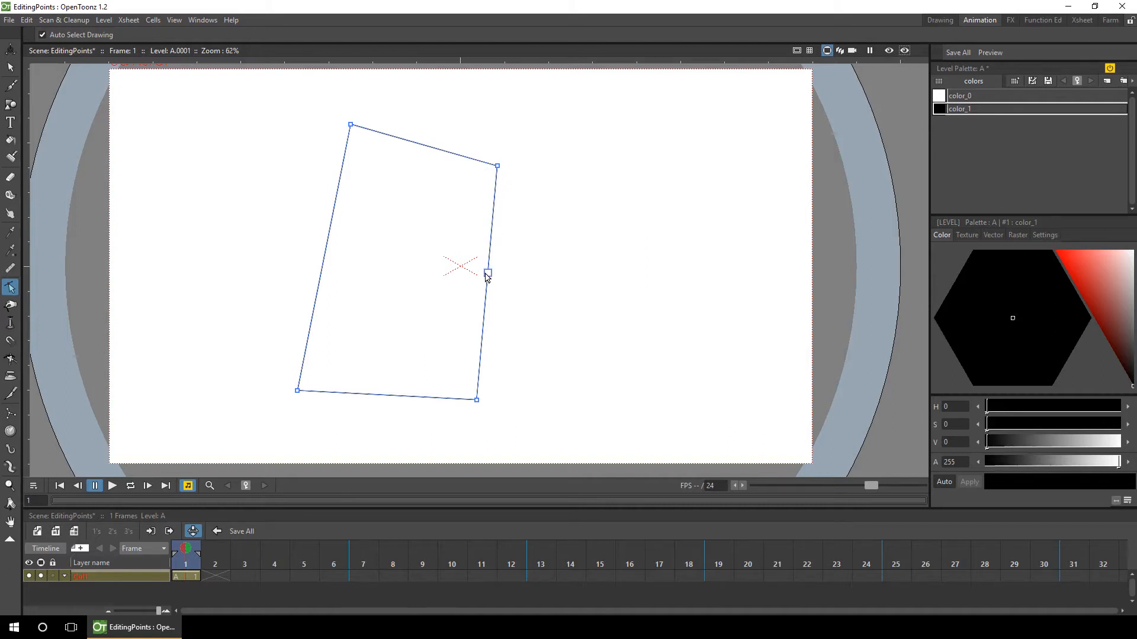
ctrl+click(326, 248)
drag(488, 273, 510, 266)
drag(330, 251, 341, 283)
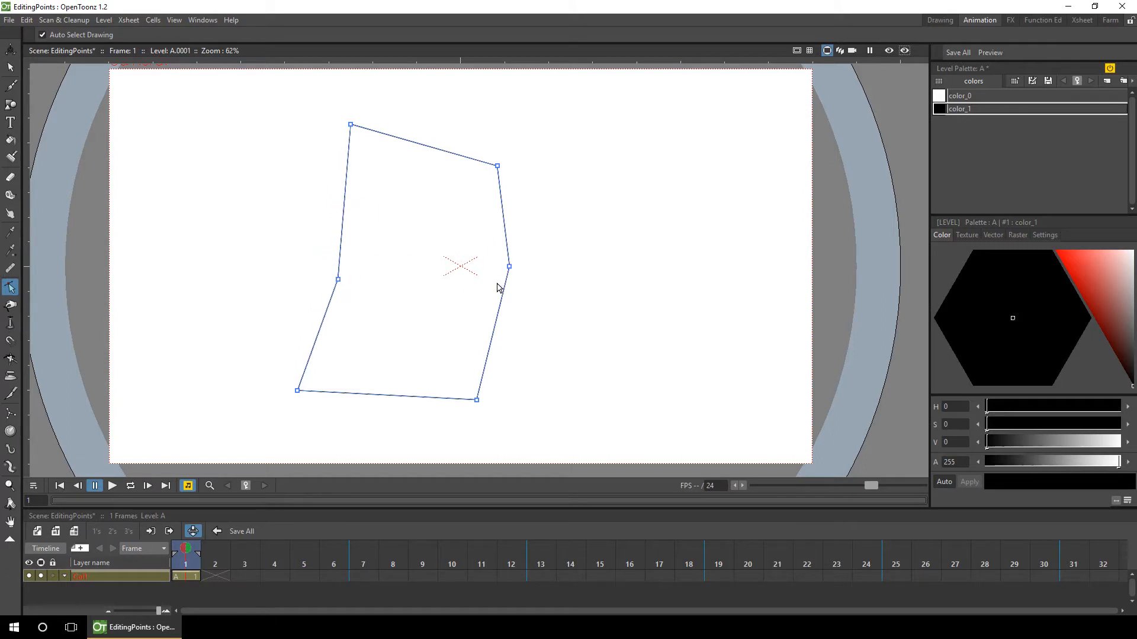
- Bend the shape's top edge and upper right edge outward into curves and adjust the top curve's handles
drag(439, 150, 456, 120)
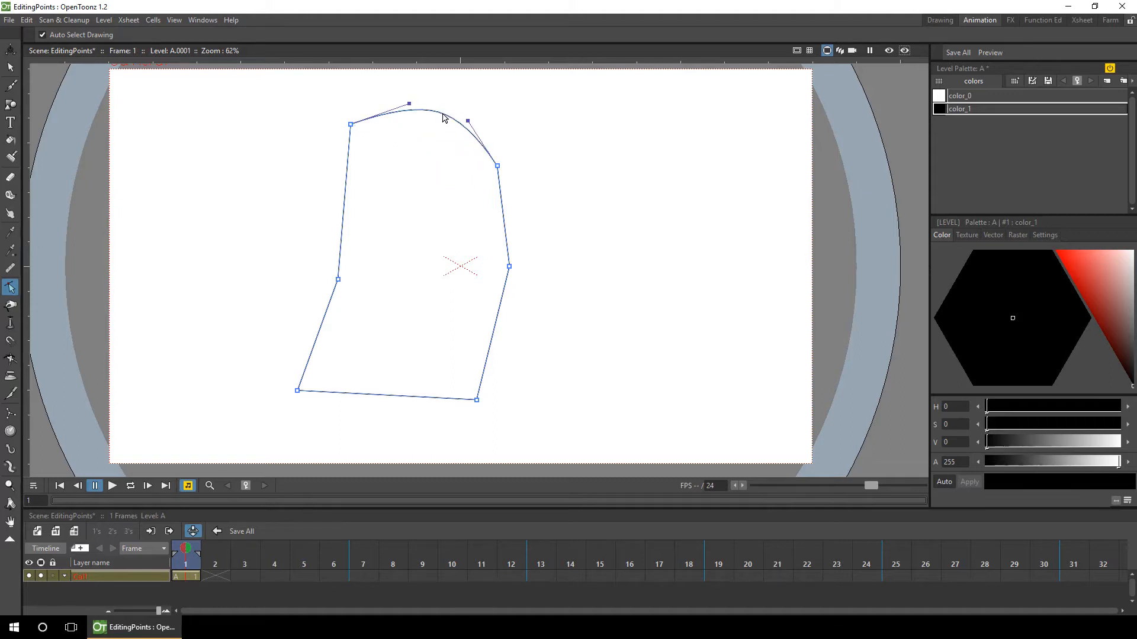
drag(444, 117, 478, 128)
mouse_move(407, 118)
mouse_down()
mouse_move(386, 100)
mouse_move(484, 83)
mouse_move(400, 117)
mouse_up()
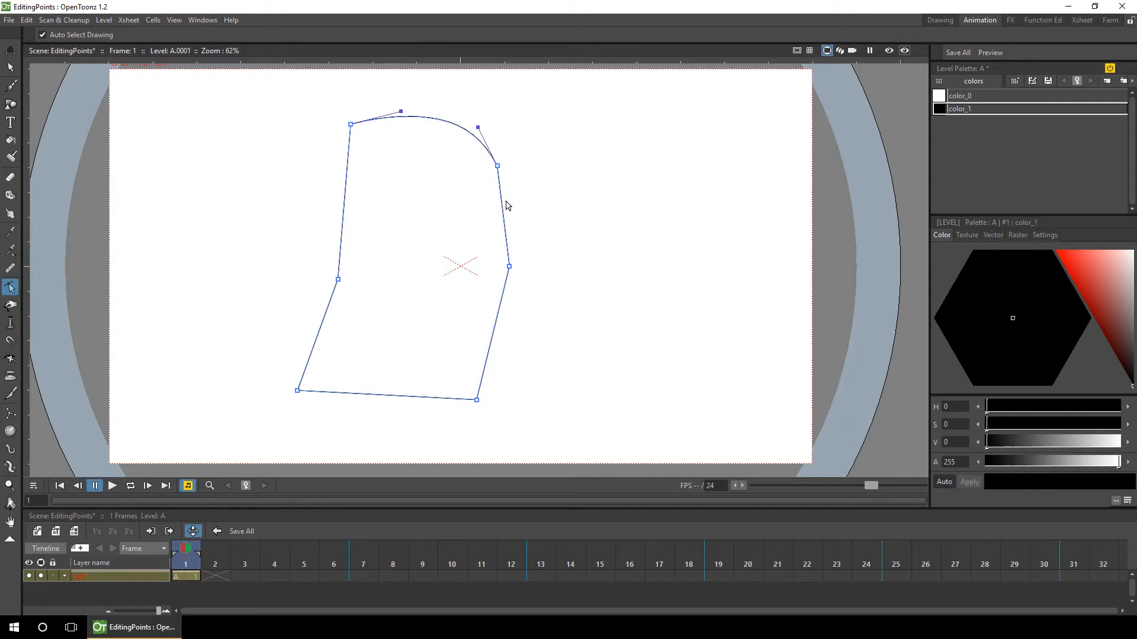
drag(503, 207, 514, 205)
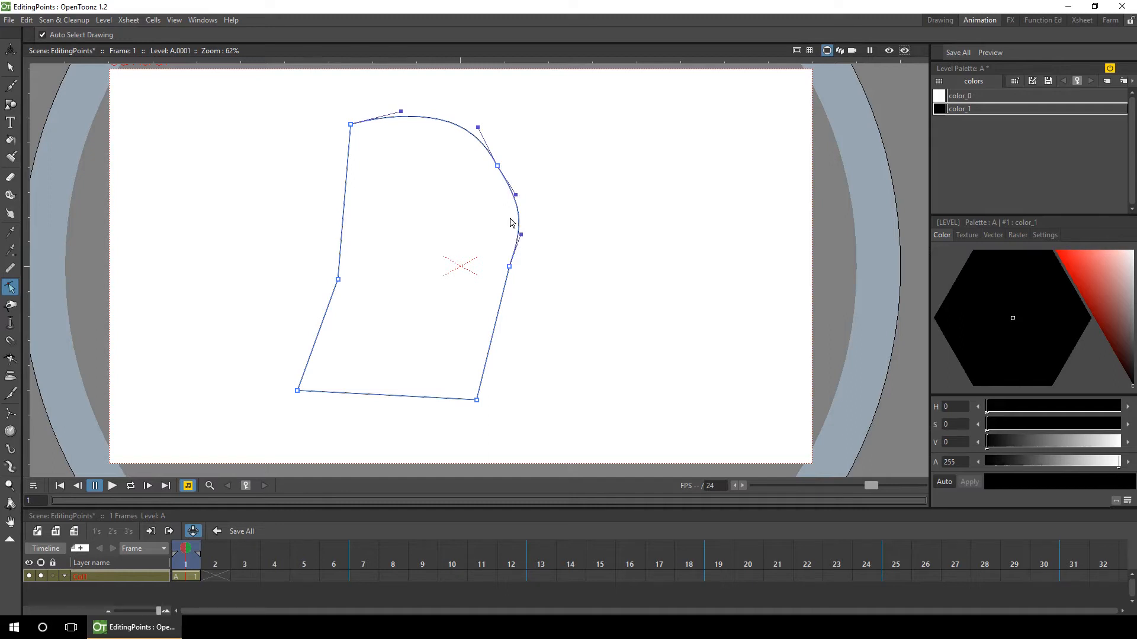
- Set the top-left corner as a nonlinear control point and pull its new handle outward to round the upper left edge
click(351, 124)
right_click(350, 124)
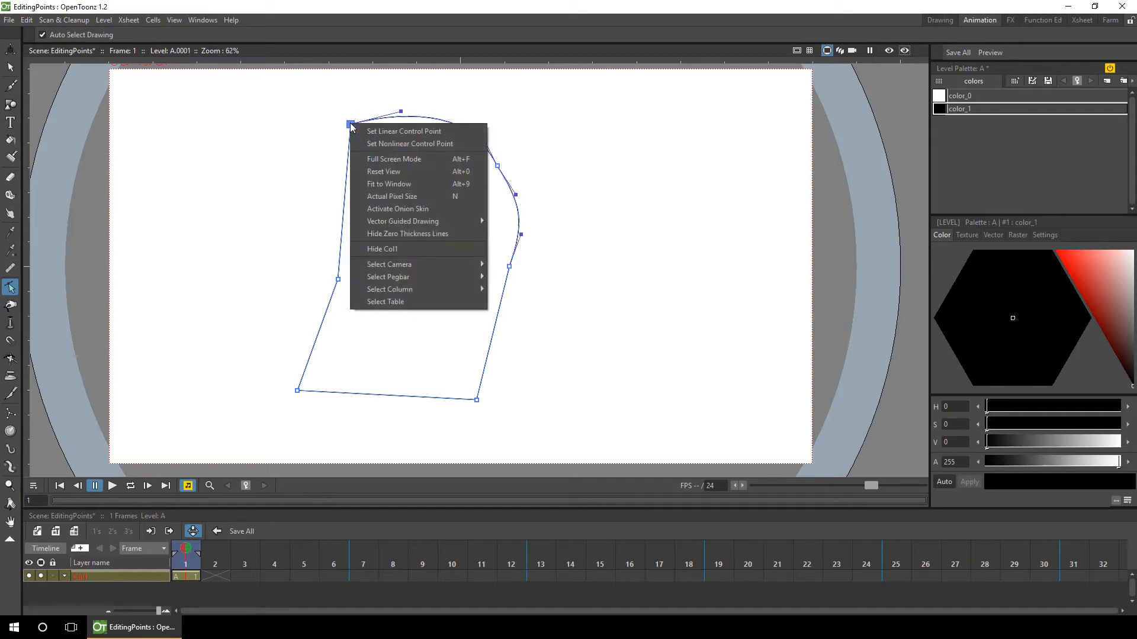
click(450, 144)
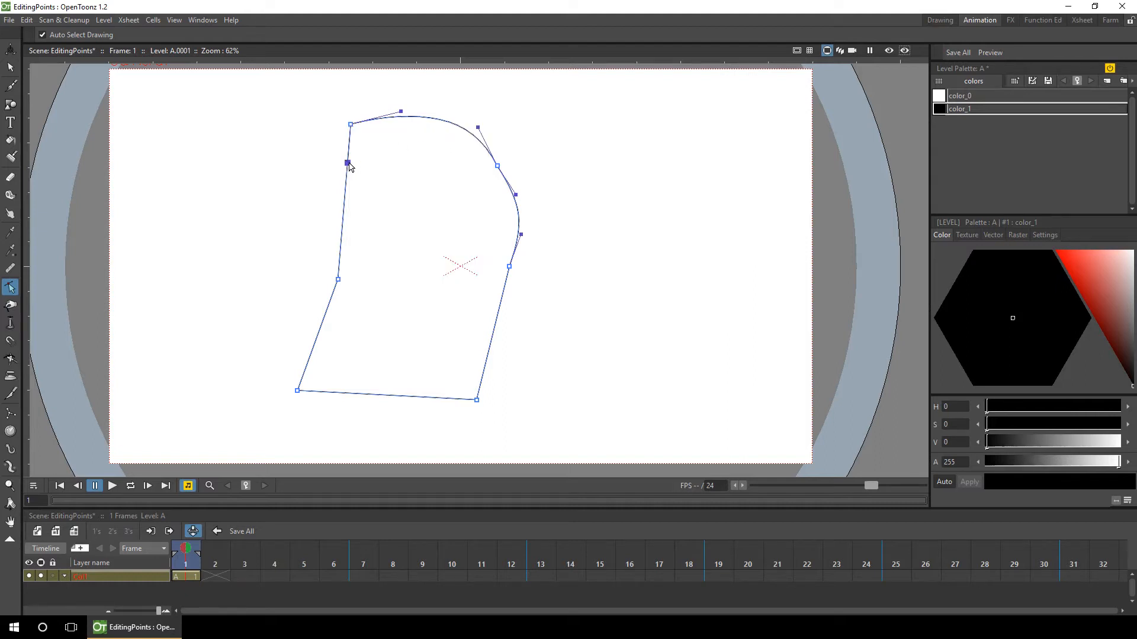
drag(345, 163, 306, 146)
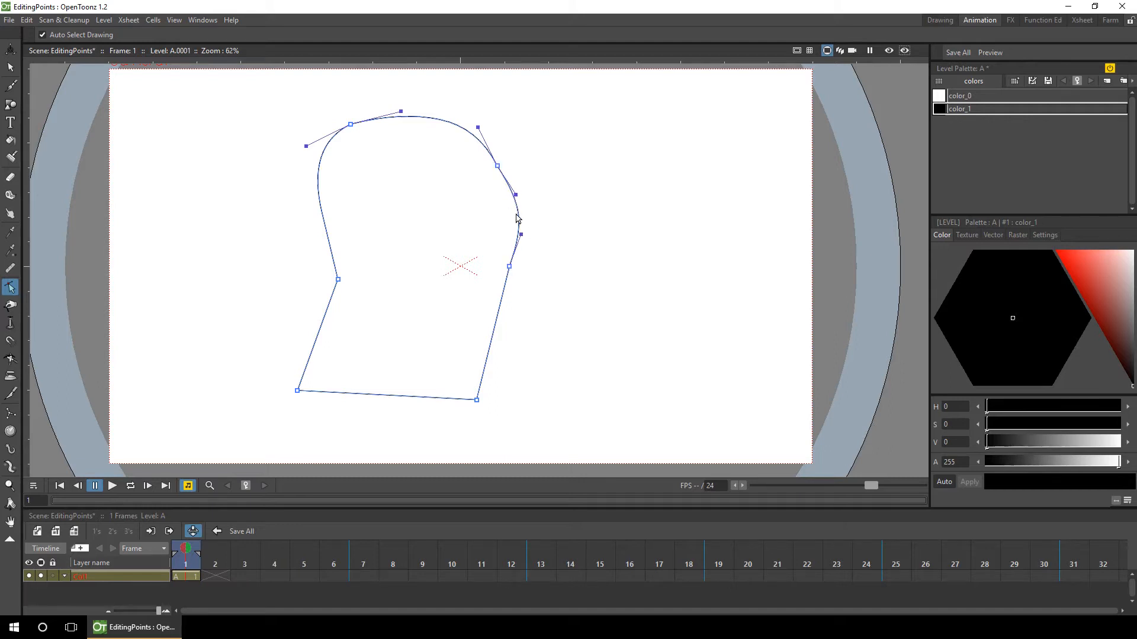
- Flatten the upper right and upper left curves by moving their handles inward
drag(521, 234, 514, 233)
drag(516, 194, 505, 201)
drag(306, 146, 334, 171)
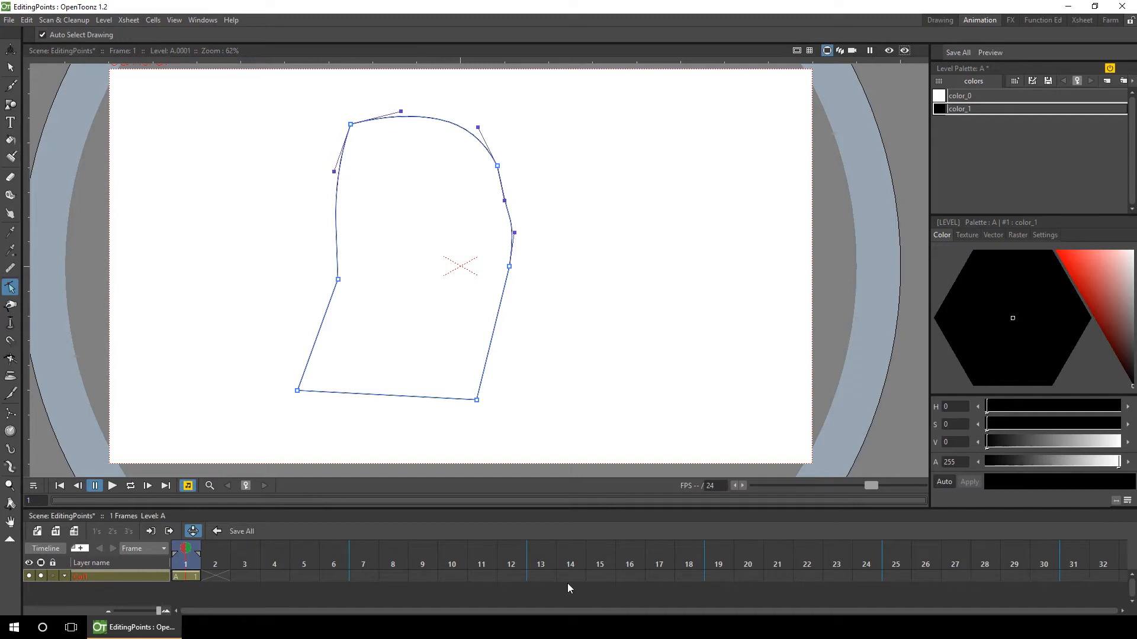
- Undo all the control point edits back to the plain rectangle
key(ctrl+z)
key(ctrl+z)
key(ctrl+z)
key(ctrl+z)
key(ctrl+z)
key(ctrl+z)
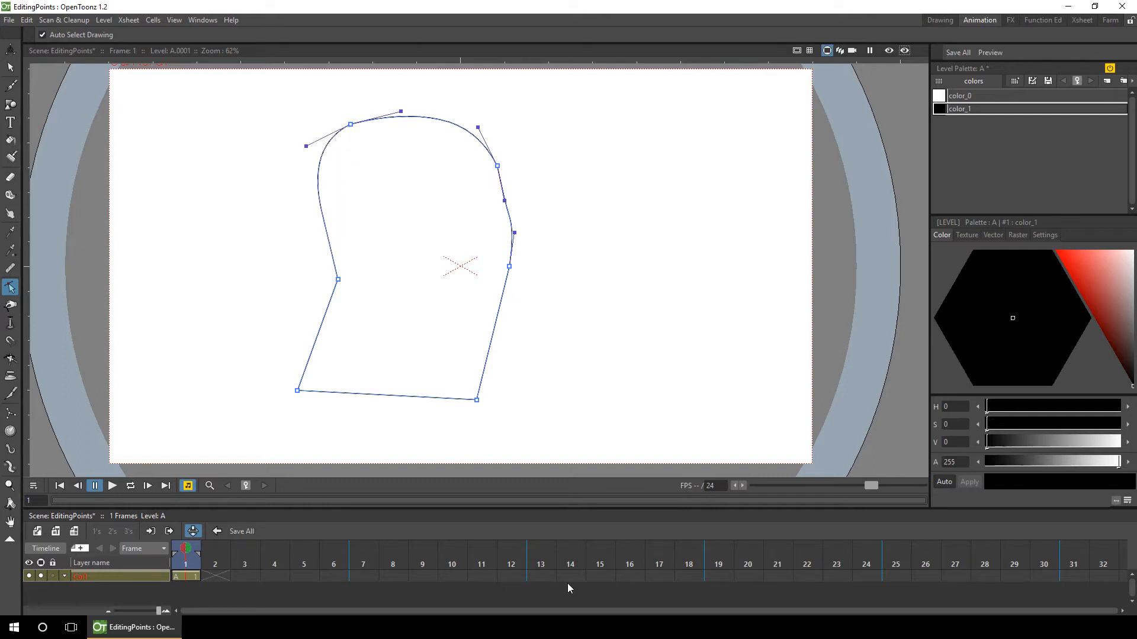
key(ctrl+z)
key(ctrl+z)
key(ctrl+z)
key(ctrl+z)
key(ctrl+z)
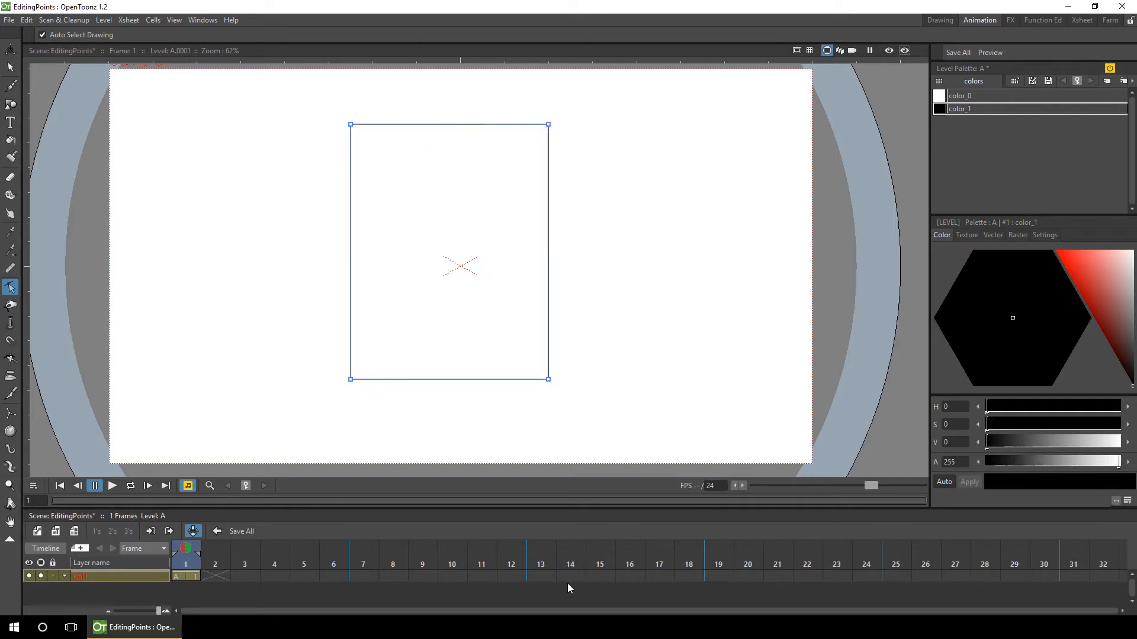
- Add a nonlinear control point midway on the left edge and shape an S-curve with its two handles
ctrl+click(350, 235)
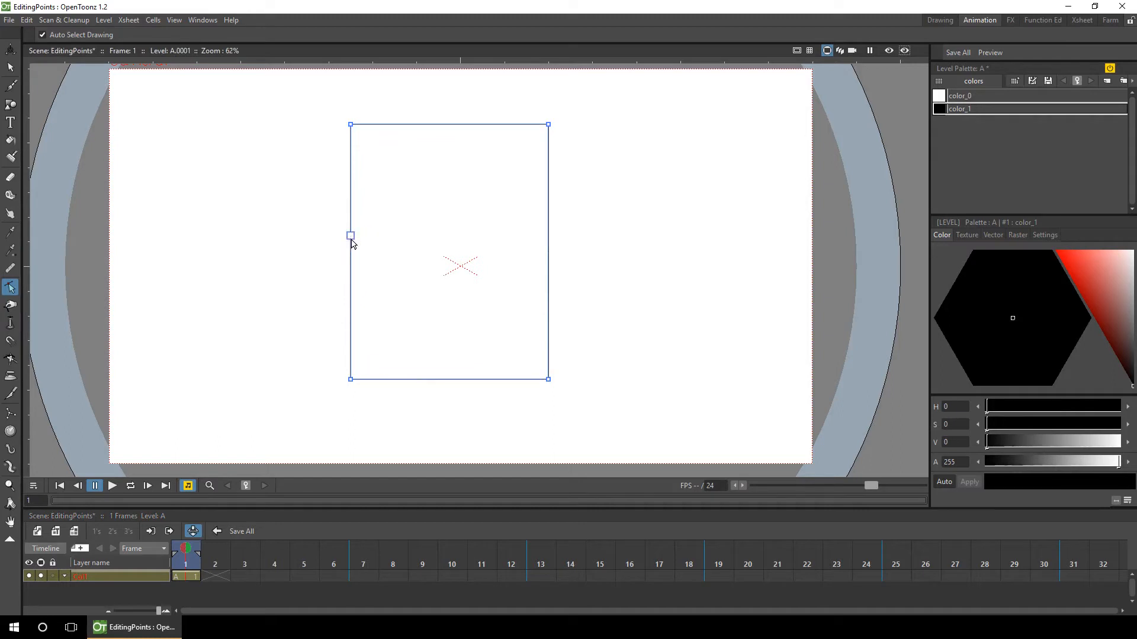
right_click(350, 236)
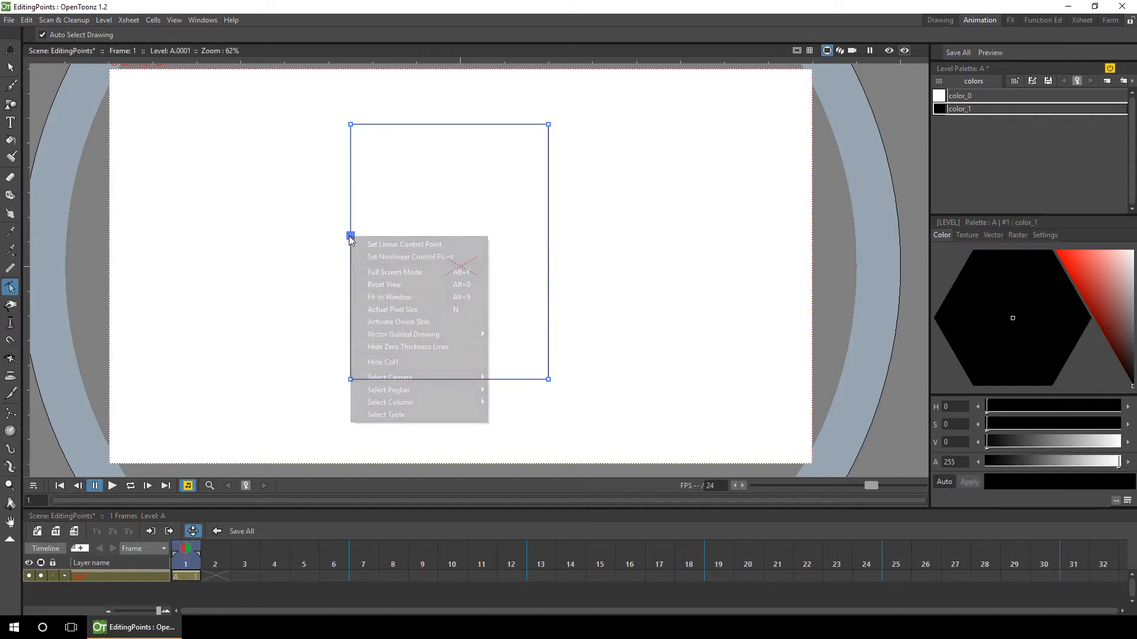
click(437, 258)
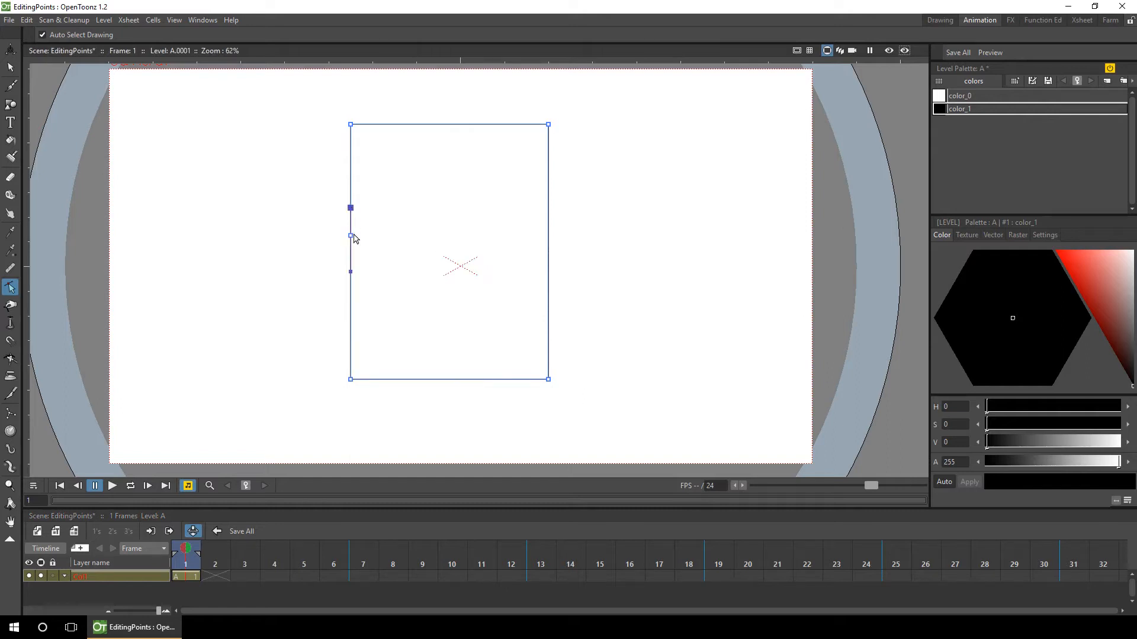
drag(350, 208, 383, 187)
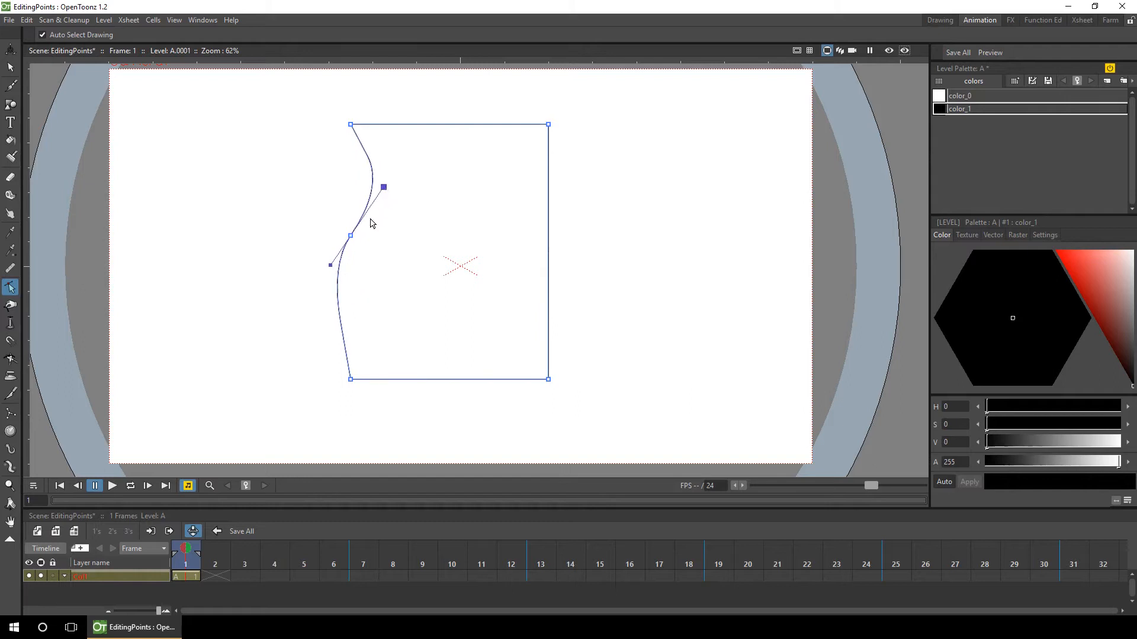
drag(330, 264, 311, 314)
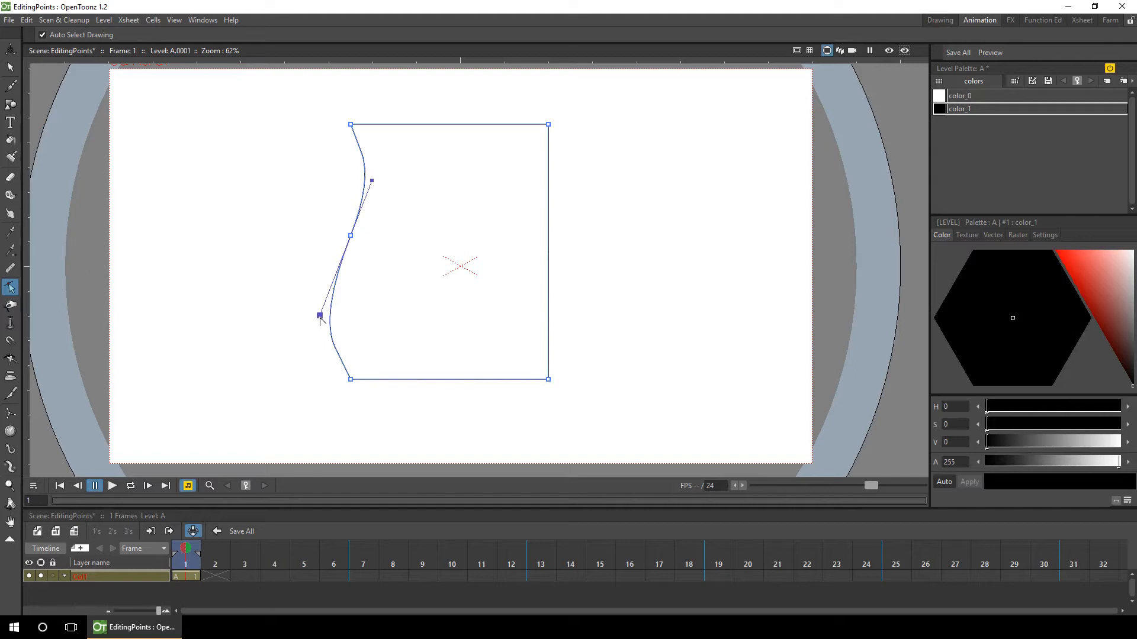
- Move the left-edge point's handles independently to form a sharp cusp with outward curves above and below
drag(321, 317, 381, 304)
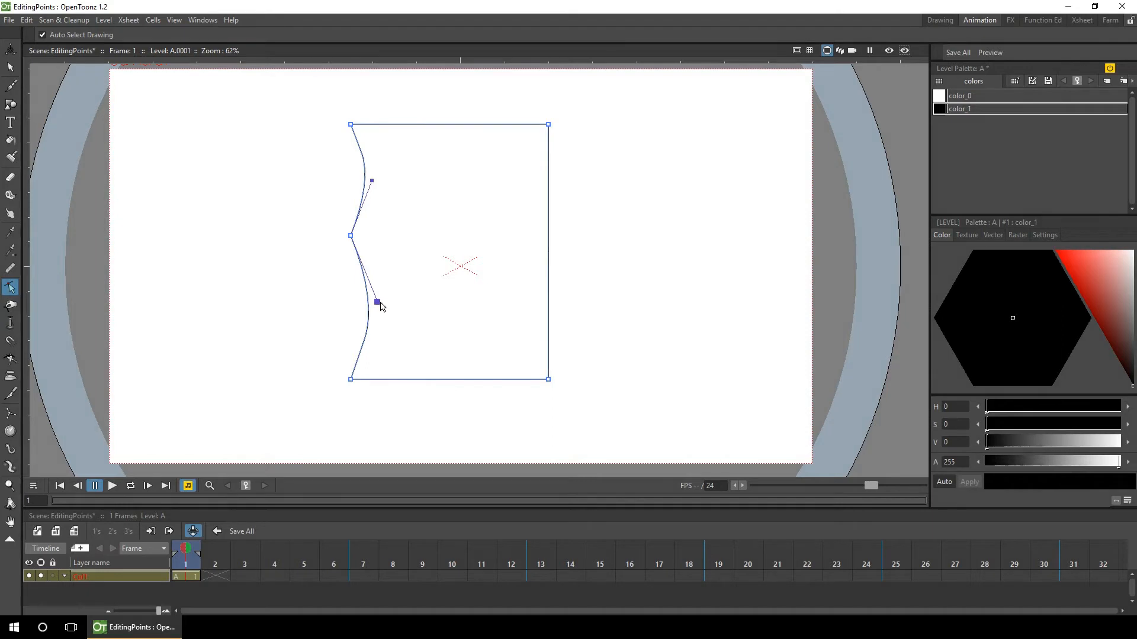
drag(378, 302, 344, 307)
drag(371, 181, 315, 185)
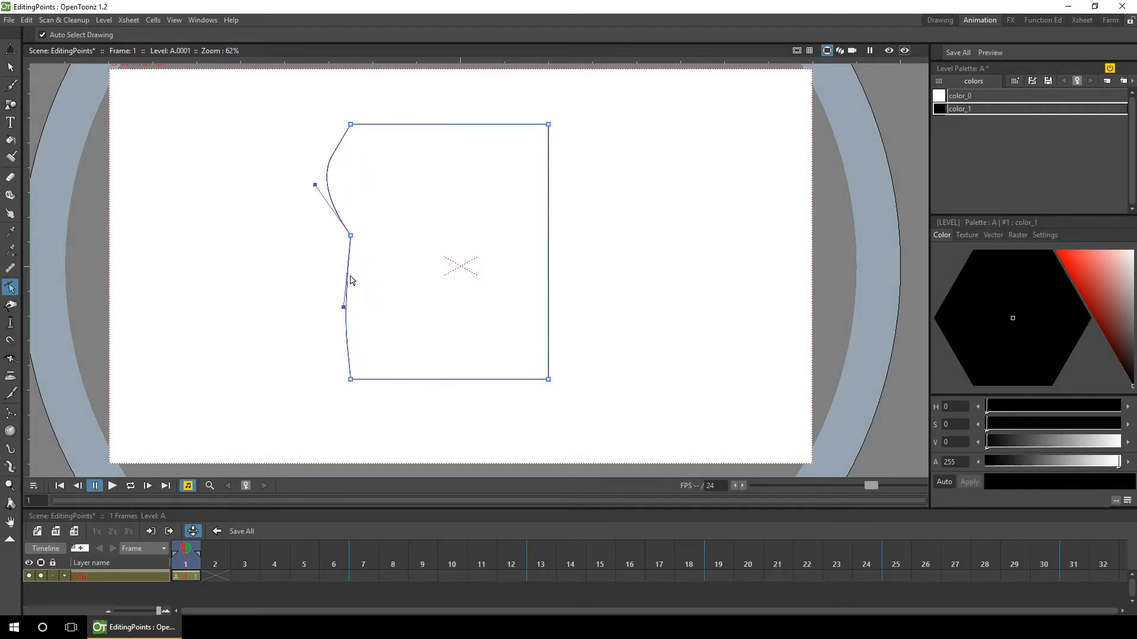
drag(344, 308, 305, 267)
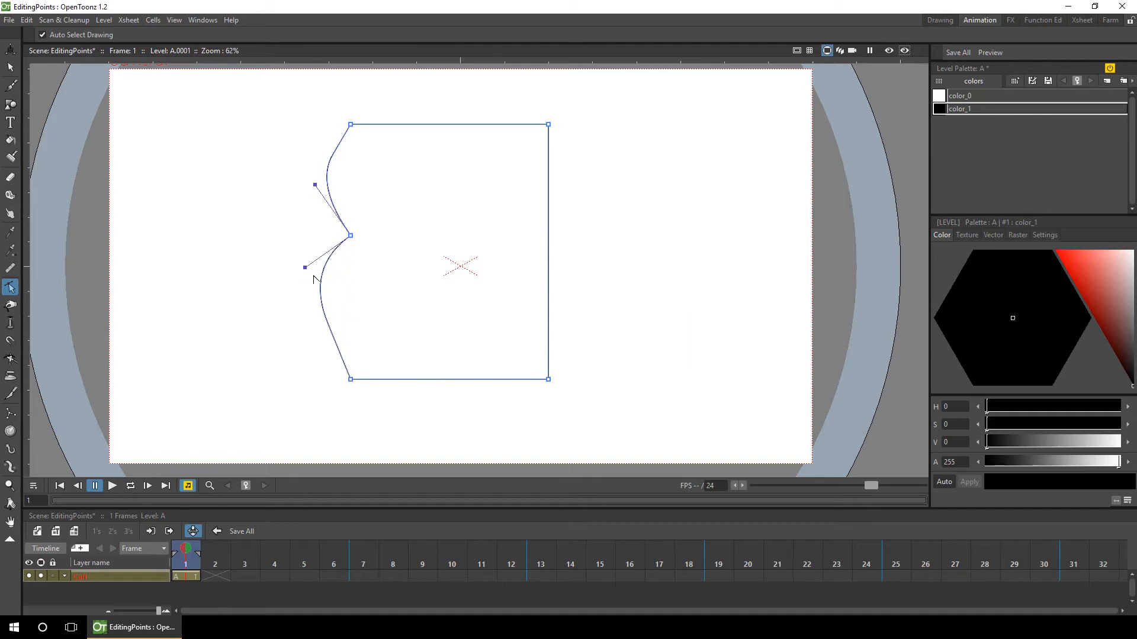
- Relink the left-edge point's handles into a smooth curve and try further handle adjustments
click(305, 268)
mouse_move(306, 269)
mouse_down()
mouse_move(329, 294)
mouse_move(295, 257)
mouse_move(302, 285)
mouse_up()
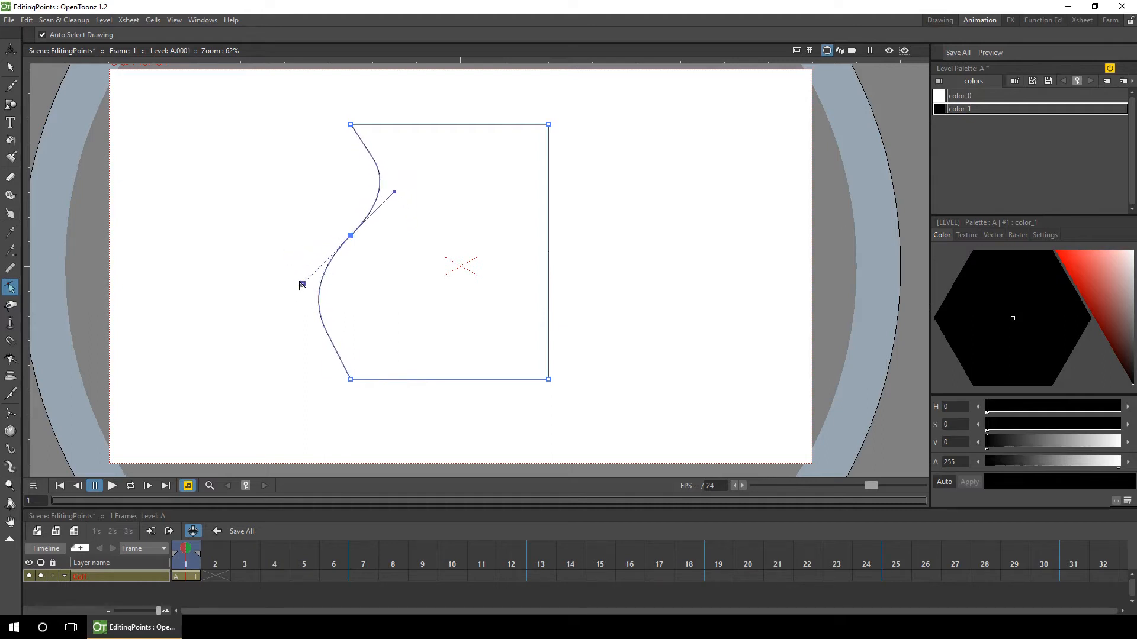
drag(394, 192, 400, 241)
key(ctrl+z)
drag(305, 287, 331, 265)
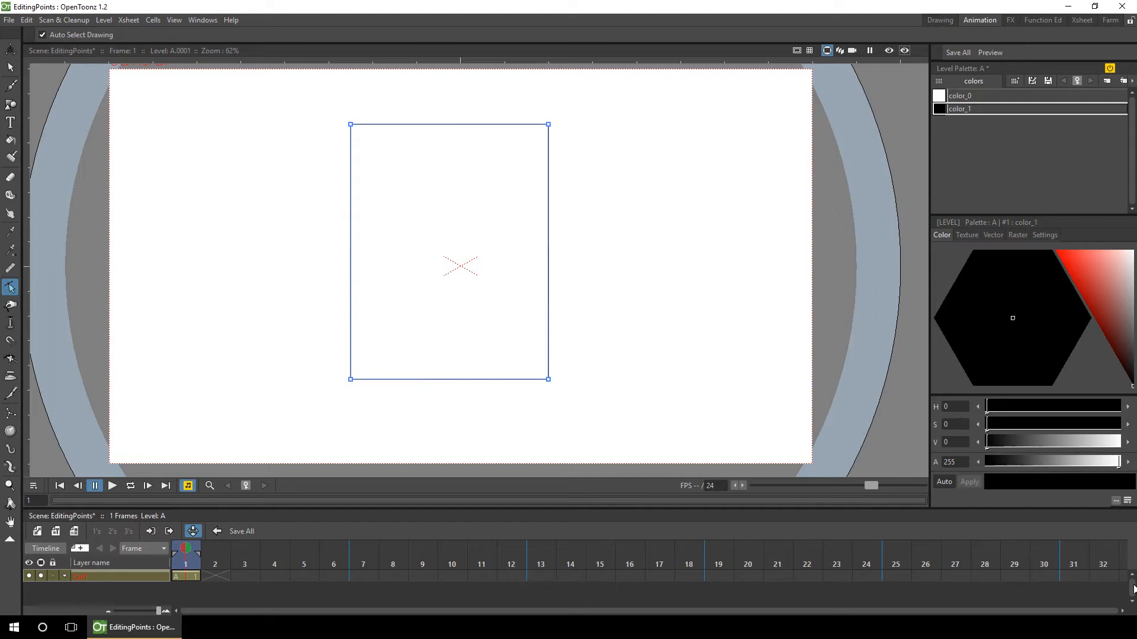
- Add two control points to each of the rectangle's left and right edges
click(350, 193)
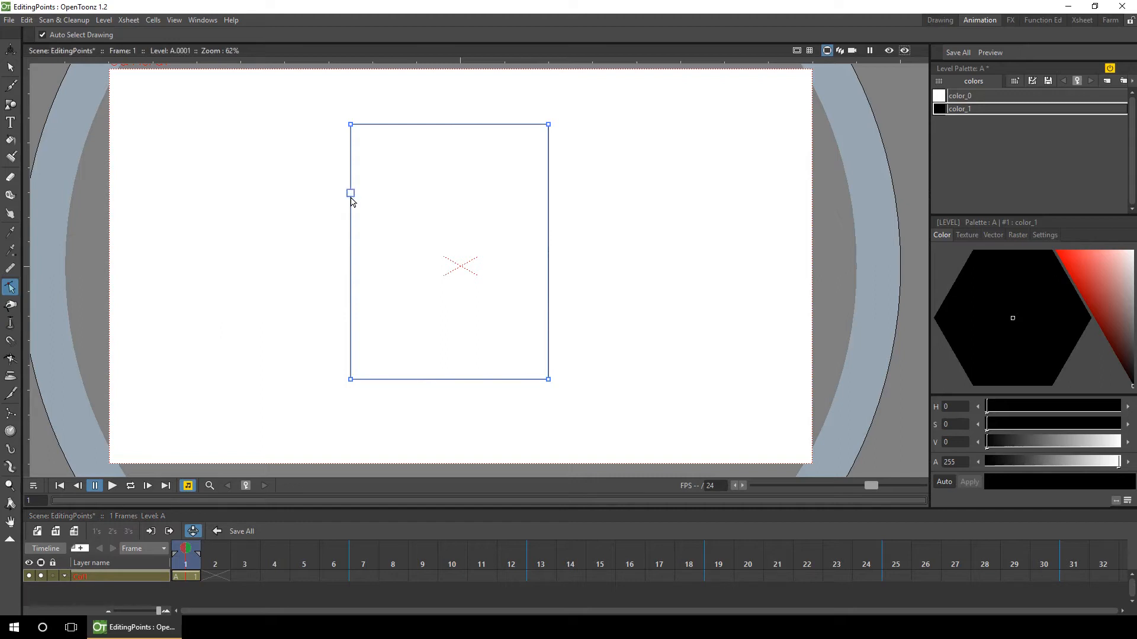
click(351, 302)
click(549, 186)
click(548, 298)
- Select the rectangle's upper four control points together and shift them left as a group
drag(268, 91, 598, 246)
drag(548, 126, 396, 131)
click(402, 243)
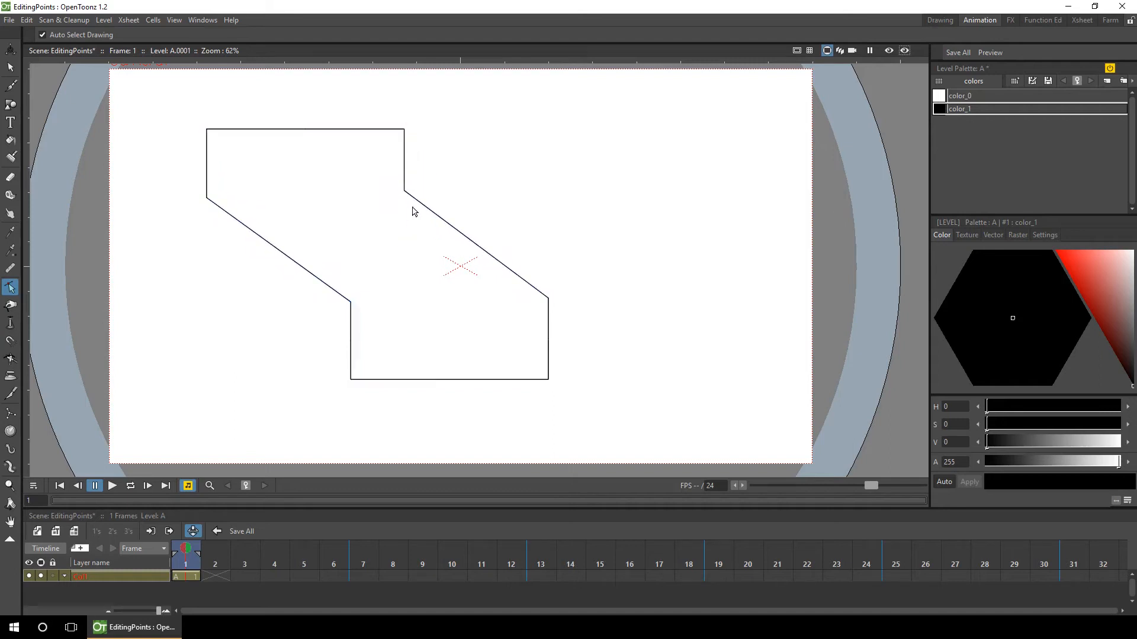
- Select the upper two points on the shape's right side and move them back right, above the lower right edge
click(405, 158)
drag(357, 96, 453, 216)
mouse_move(405, 130)
mouse_down()
mouse_move(489, 144)
mouse_move(485, 220)
mouse_move(557, 141)
mouse_move(547, 133)
mouse_up()
click(957, 592)
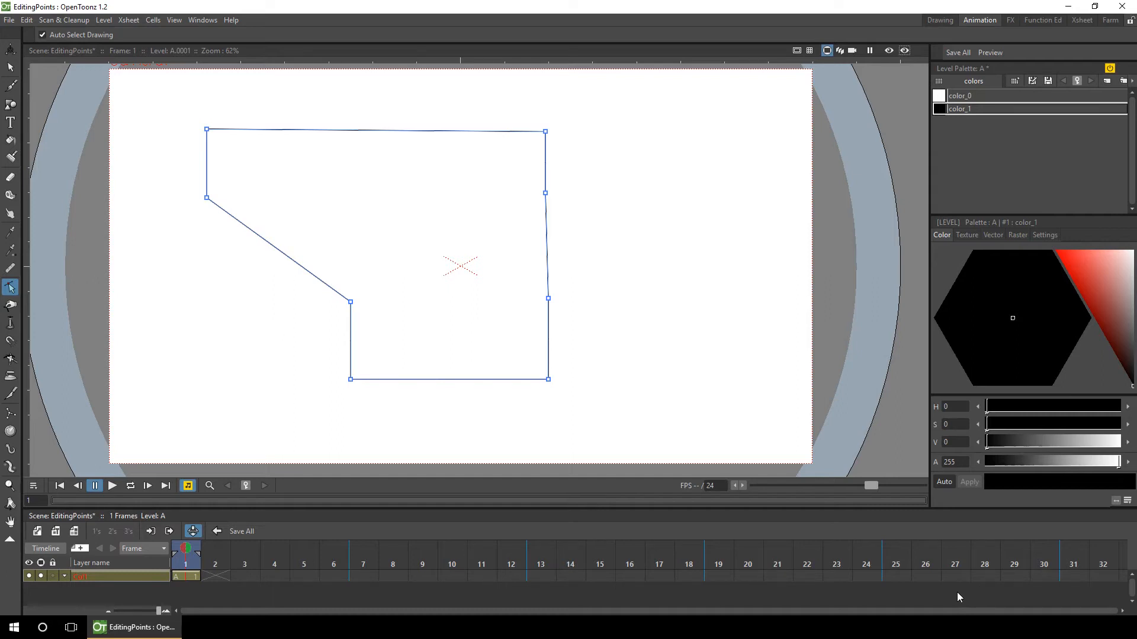
- Add two points along the top edge, move one down and the other up, and bend the outline around them
ctrl+click(276, 129)
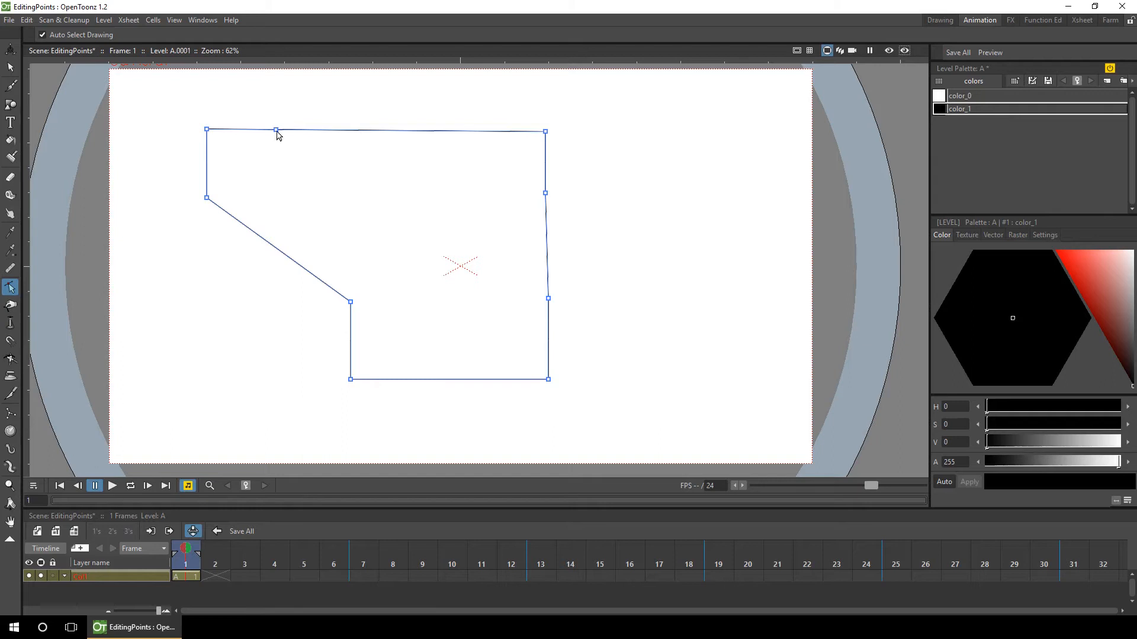
mouse_move(276, 131)
mouse_down()
mouse_move(281, 195)
mouse_move(332, 195)
mouse_move(340, 237)
mouse_up()
ctrl+click(390, 210)
drag(390, 210, 361, 127)
drag(351, 175, 343, 146)
drag(327, 203, 372, 200)
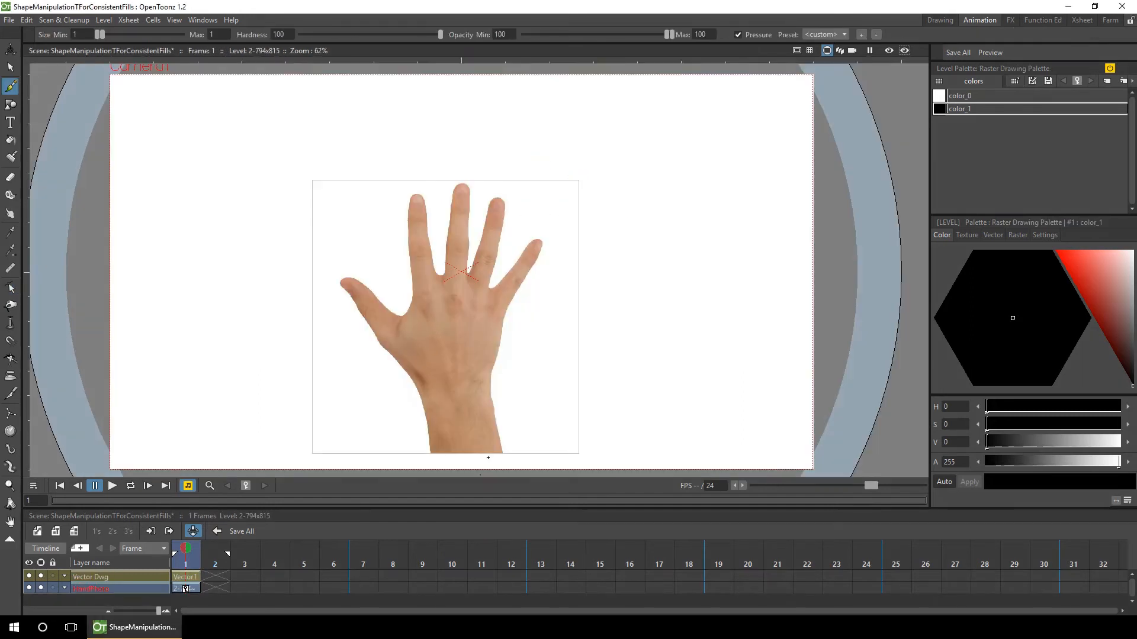
- Trace the hand photo's outline with black brush strokes on frame 1 of the Vector Dwg layer, redoing one stroke
click(179, 577)
scroll(471, 452, up, 9)
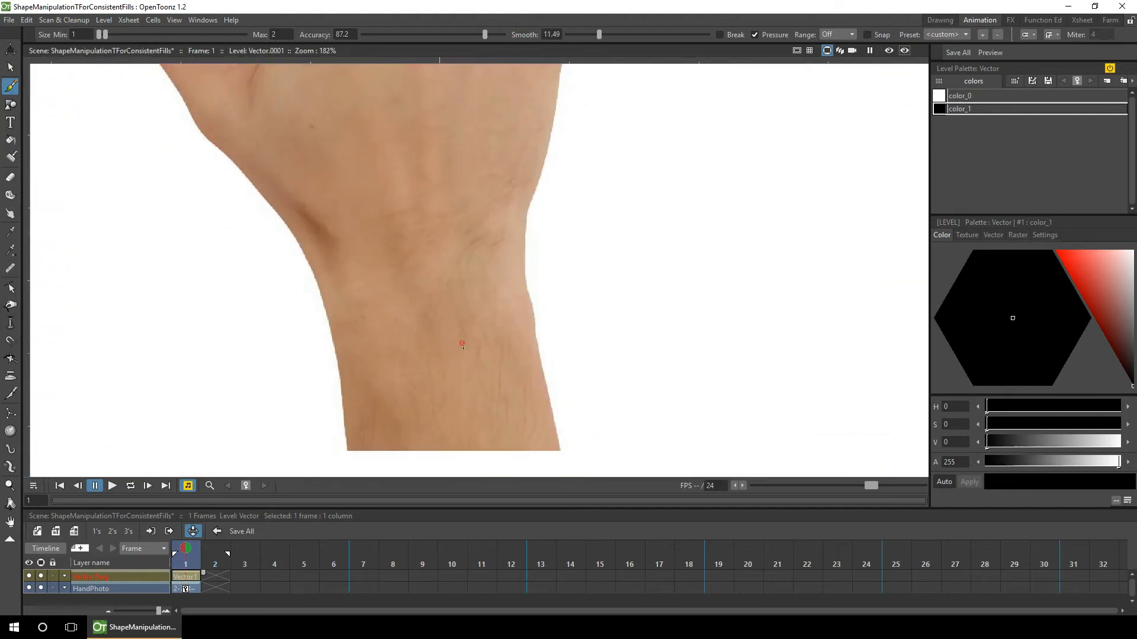
scroll(462, 347, down, 4)
drag(463, 347, 463, 220)
drag(522, 285, 390, 286)
drag(422, 184, 431, 330)
mouse_move(401, 432)
mouse_down()
mouse_move(358, 280)
mouse_move(391, 371)
mouse_move(236, 122)
mouse_move(297, 141)
mouse_move(346, 184)
mouse_up()
key(ctrl+z)
drag(434, 212, 401, 425)
mouse_move(313, 397)
mouse_down()
mouse_move(334, 351)
mouse_move(329, 186)
mouse_move(341, 173)
mouse_move(362, 209)
mouse_move(383, 323)
mouse_move(426, 152)
mouse_move(439, 220)
mouse_move(435, 315)
mouse_move(475, 192)
mouse_move(503, 201)
mouse_move(479, 344)
mouse_move(536, 281)
mouse_move(571, 271)
mouse_move(506, 388)
mouse_move(485, 466)
mouse_move(475, 157)
mouse_move(461, 289)
mouse_move(478, 363)
mouse_up()
mouse_move(518, 157)
mouse_down()
mouse_move(599, 248)
mouse_move(599, 325)
mouse_up()
scroll(599, 325, down, 4)
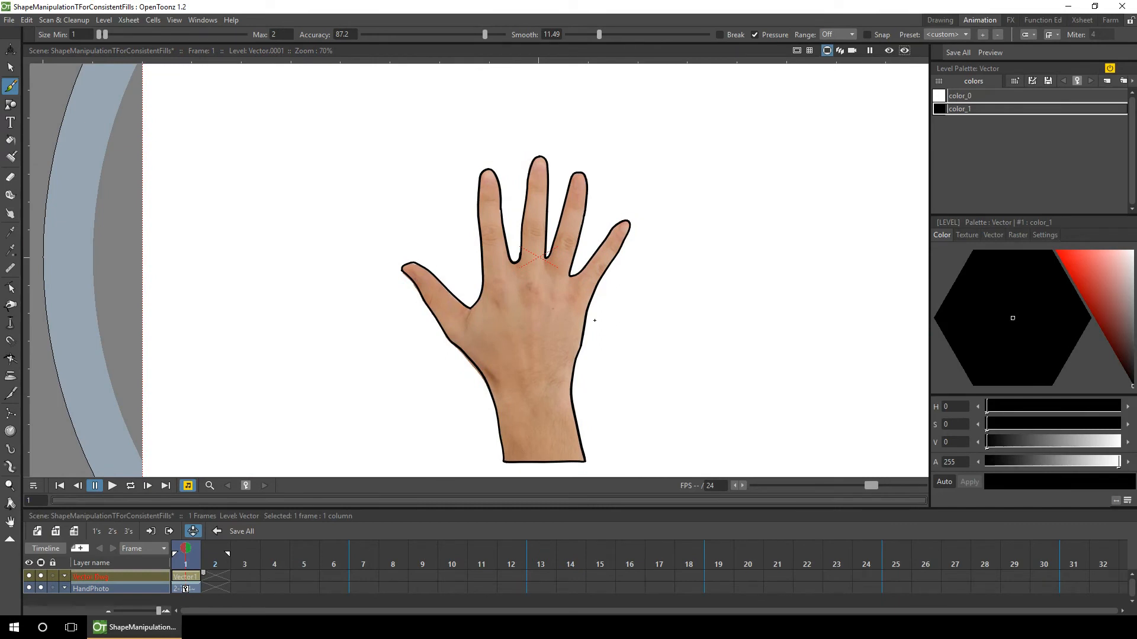
- Select the whole traced hand outline, move it to the canvas's upper left away from the photo, and scale it down
key(s)
drag(390, 158, 628, 470)
drag(592, 295, 342, 209)
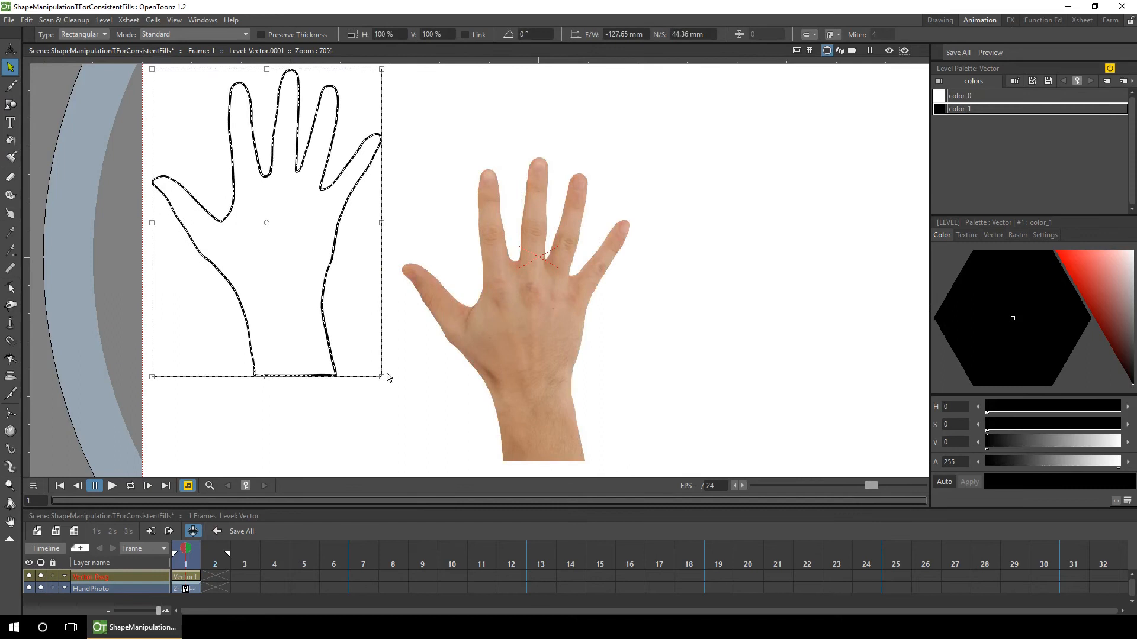
drag(381, 377, 335, 338)
- Select the first outline's strokes one at a time to examine how the hand is divided into separate vectors
click(334, 339)
click(287, 320)
click(231, 285)
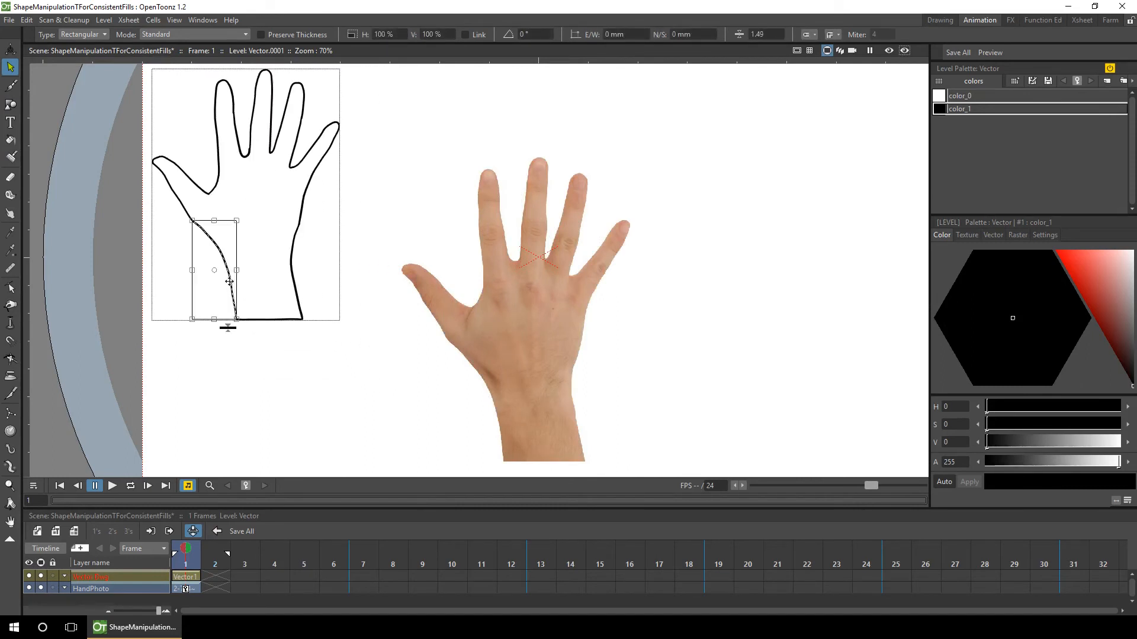
click(178, 197)
click(205, 191)
drag(221, 151, 222, 154)
click(263, 248)
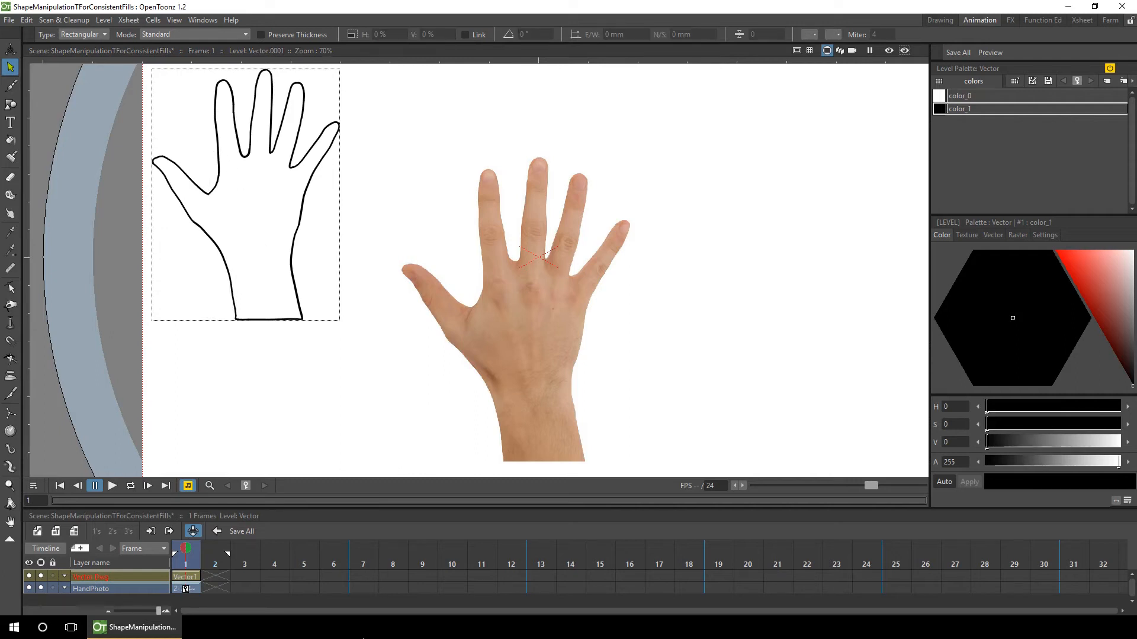
- Examine the control points of the first outline's individual strokes with the Control Point Editor
click(10, 288)
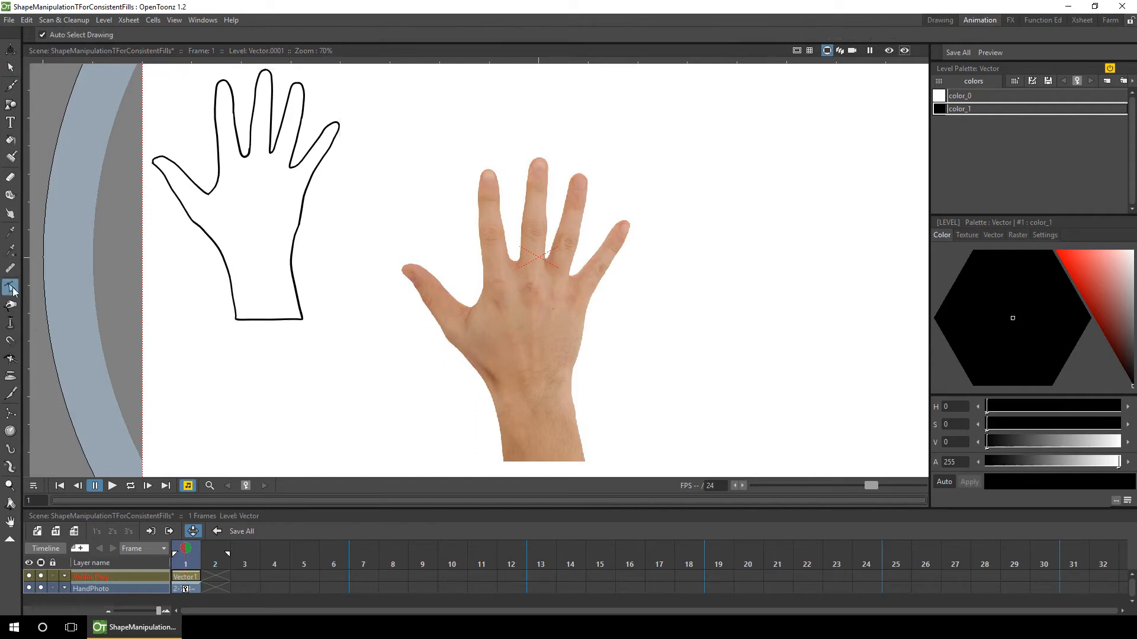
click(286, 319)
click(307, 187)
click(305, 154)
click(296, 138)
click(283, 125)
click(273, 83)
click(328, 104)
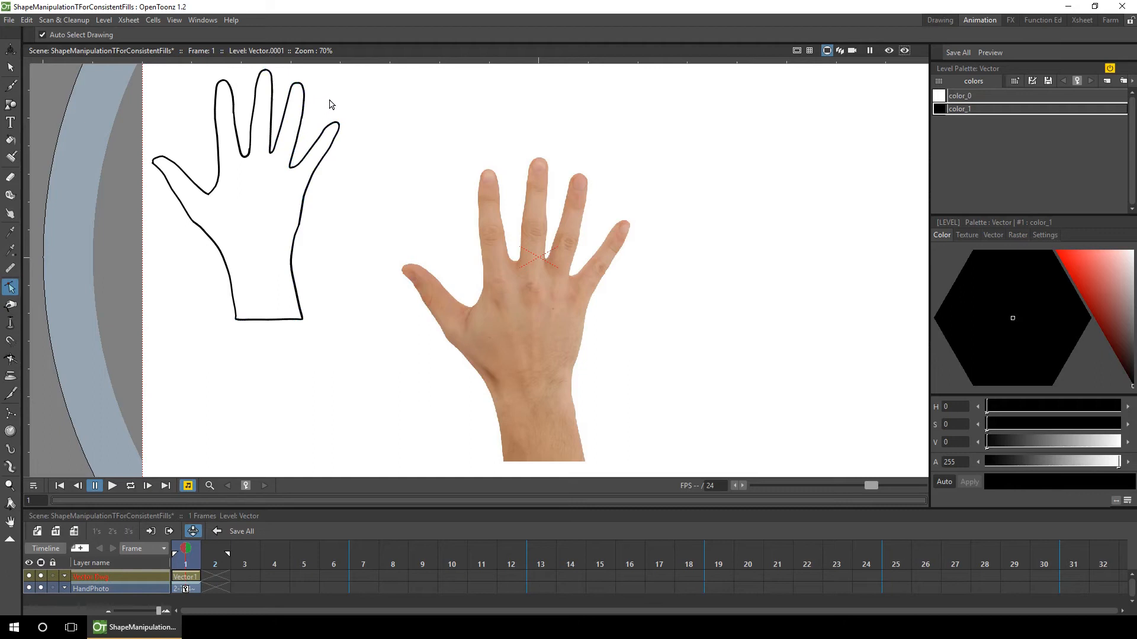
- Label the first outline 1 and retrace the hand photo with separate black brush strokes, leaving small gaps between them
click(10, 88)
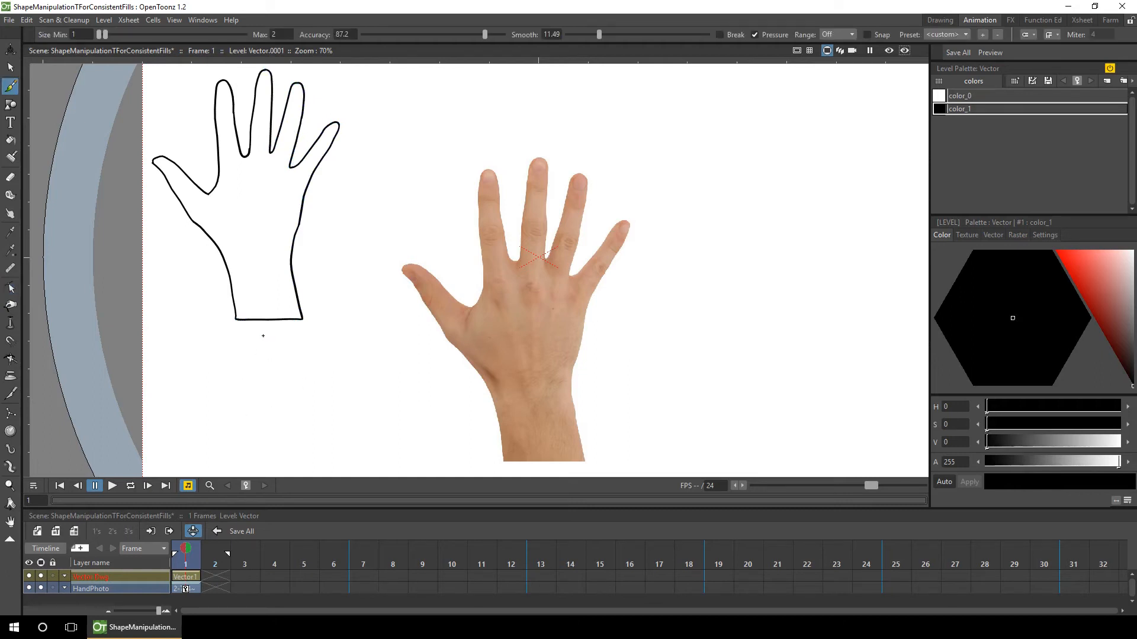
drag(269, 359, 282, 368)
scroll(503, 462, up, 5)
mouse_move(503, 462)
mouse_down()
mouse_move(421, 411)
mouse_move(413, 376)
mouse_up()
drag(413, 376, 561, 376)
mouse_move(550, 297)
mouse_down()
mouse_move(332, 393)
mouse_move(550, 355)
mouse_up()
mouse_move(413, 434)
mouse_down()
mouse_move(396, 334)
mouse_move(408, 381)
mouse_move(359, 258)
mouse_move(229, 80)
mouse_move(254, 76)
mouse_move(354, 153)
mouse_move(373, 137)
mouse_up()
mouse_move(339, 328)
mouse_down()
mouse_move(327, 172)
mouse_move(339, 116)
mouse_move(361, 130)
mouse_move(378, 253)
mouse_move(395, 283)
mouse_move(416, 130)
mouse_move(444, 89)
mouse_move(449, 270)
mouse_move(497, 127)
mouse_move(513, 122)
mouse_move(517, 207)
mouse_move(498, 311)
mouse_move(591, 209)
mouse_move(601, 214)
mouse_move(526, 368)
mouse_move(504, 471)
mouse_up()
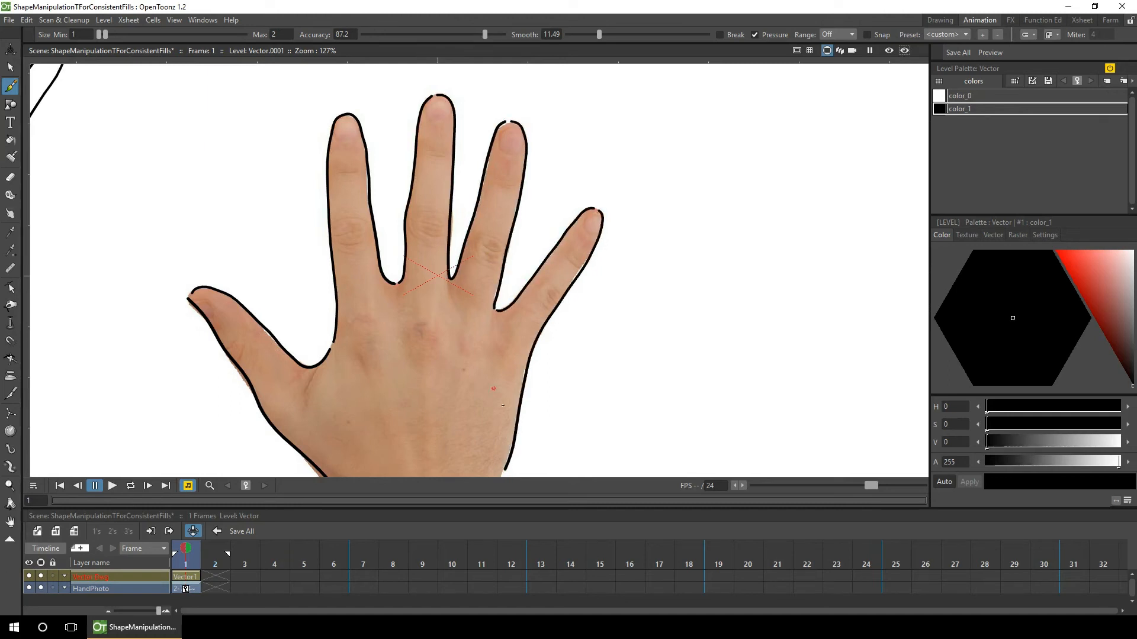
drag(484, 332, 445, 71)
drag(462, 215, 482, 383)
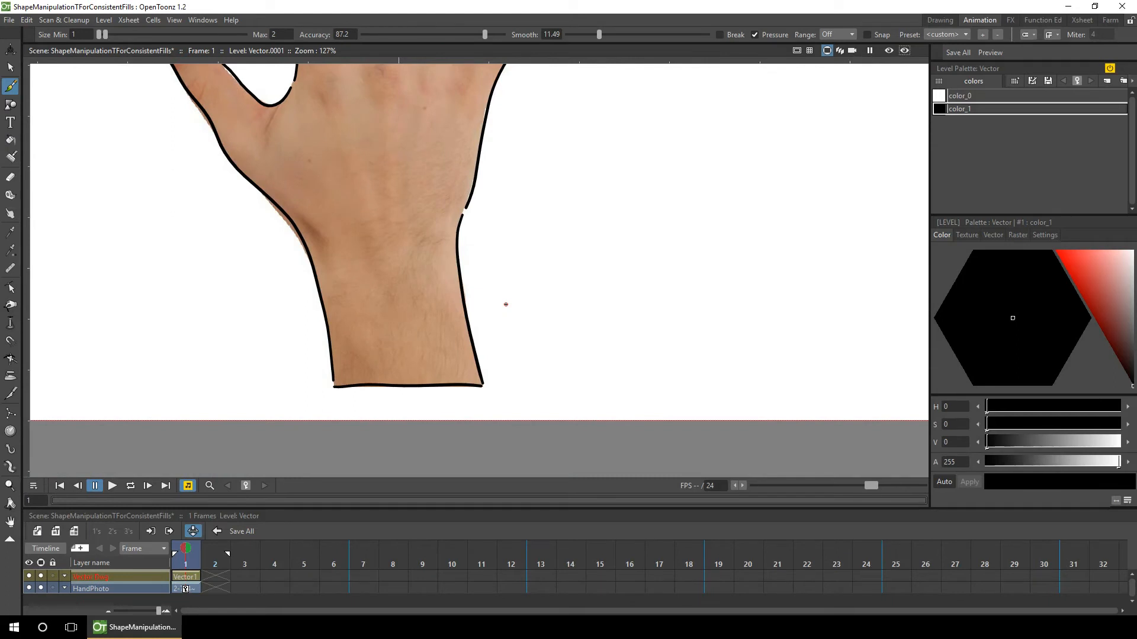
- Close the gaps around the second hand outline with the Tape tool, using Normal type, Endpoint to Endpoint mode and Join Vectors
click(10, 195)
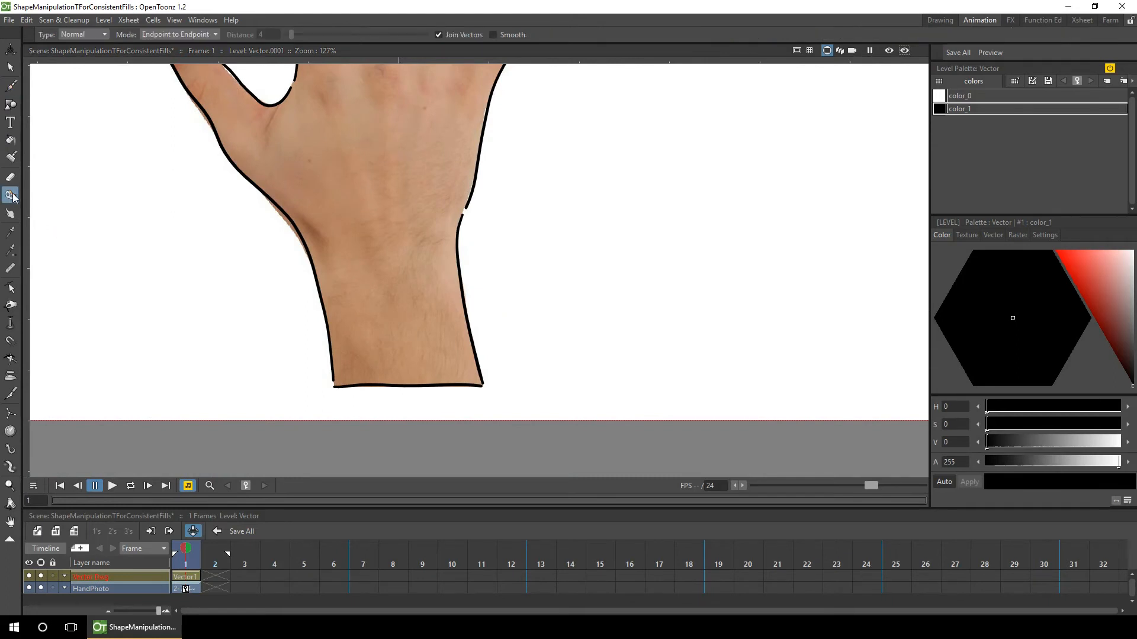
click(93, 35)
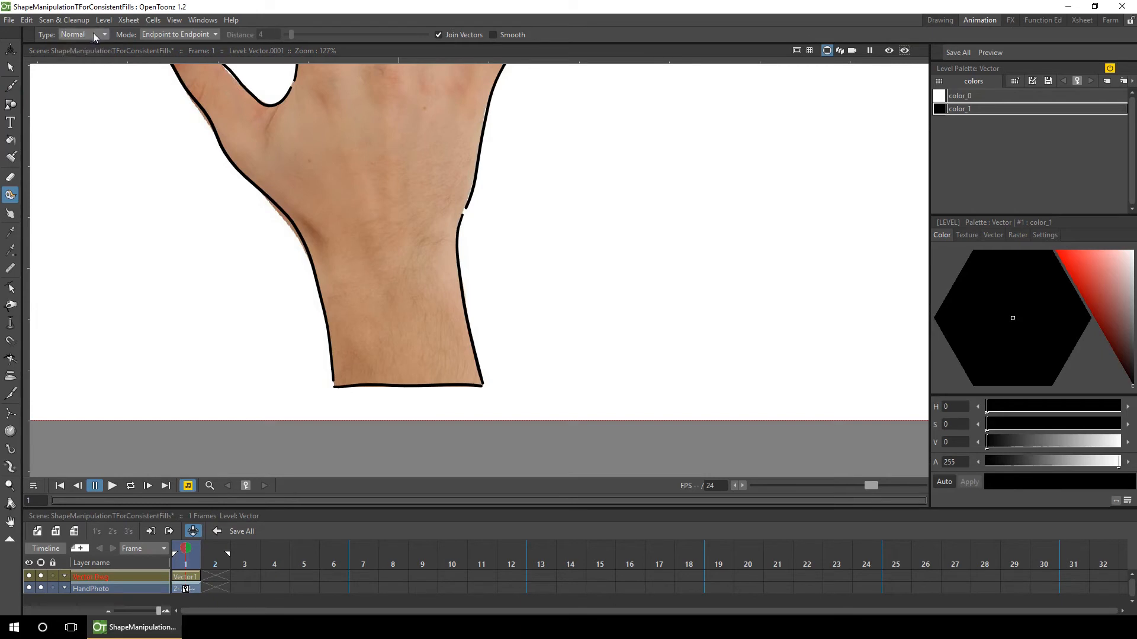
click(200, 35)
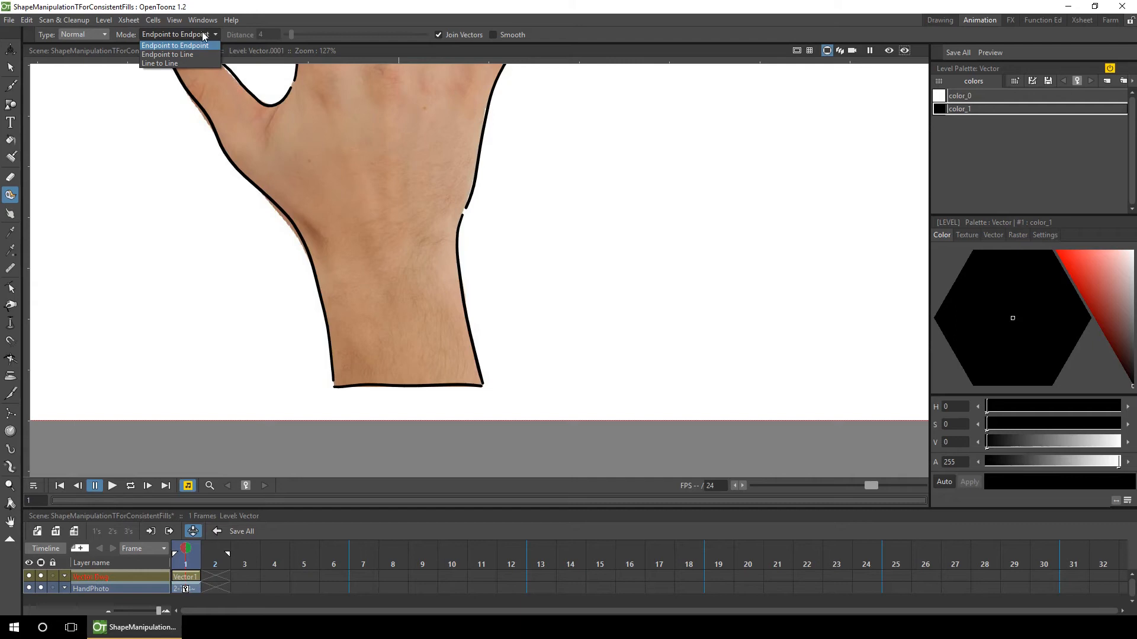
click(202, 32)
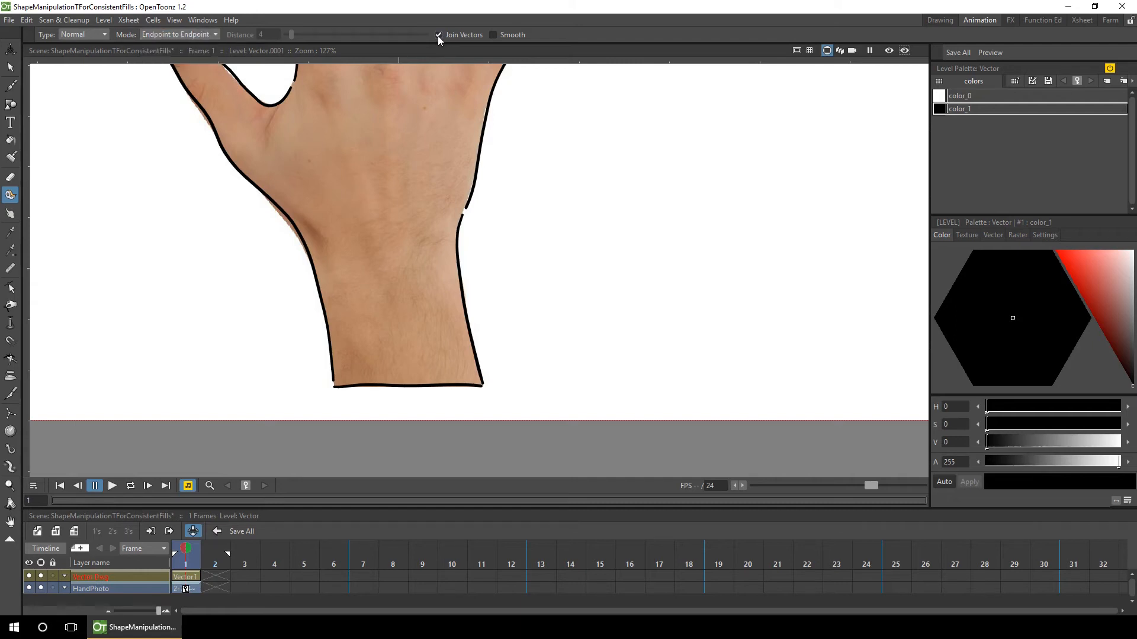
click(334, 387)
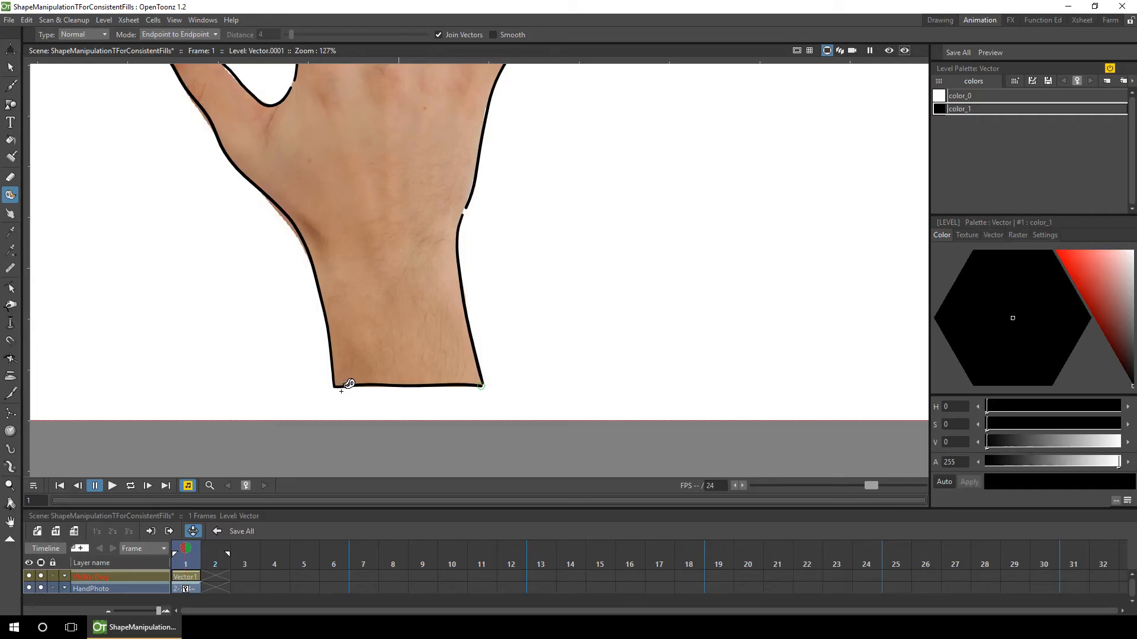
drag(307, 137, 373, 276)
drag(215, 177, 222, 168)
drag(355, 228, 296, 376)
drag(356, 318, 363, 315)
drag(393, 132, 399, 130)
drag(466, 157, 473, 156)
drag(455, 342, 459, 346)
drag(554, 243, 561, 245)
drag(559, 303, 540, 85)
scroll(491, 439, down, 2)
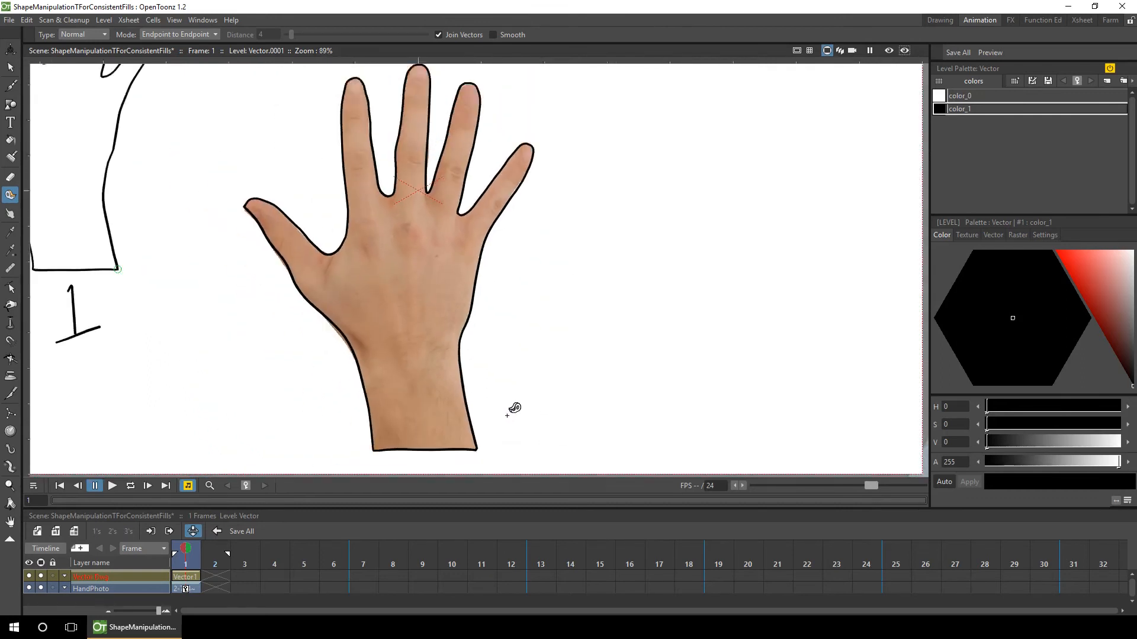
- Select the joined hand outline and examine its control points with the Control Point Editor
click(10, 67)
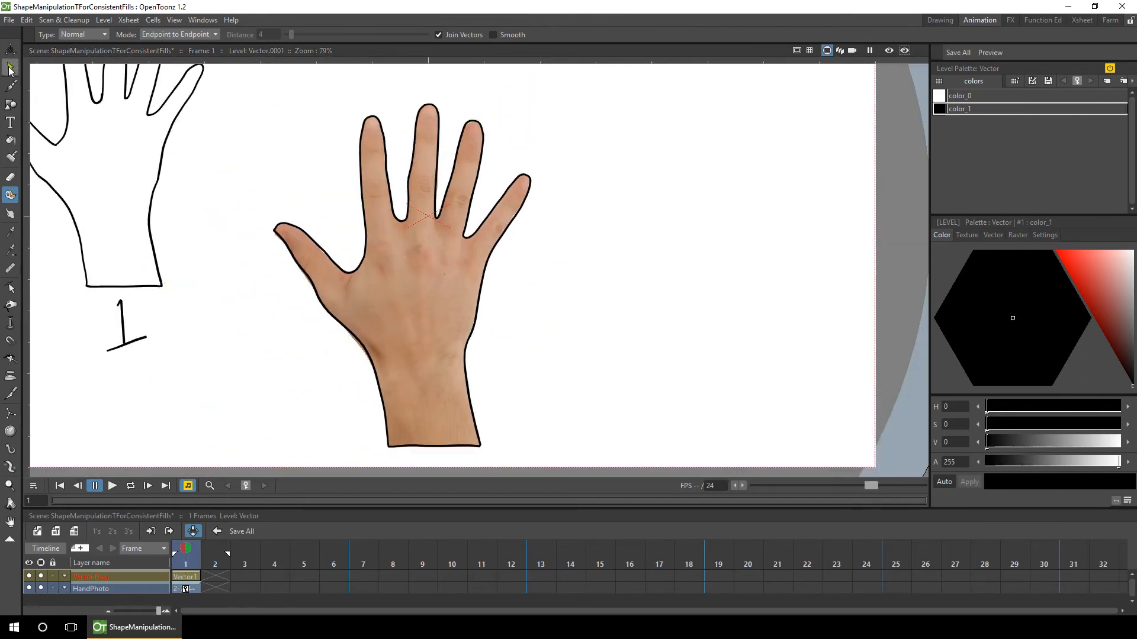
click(478, 308)
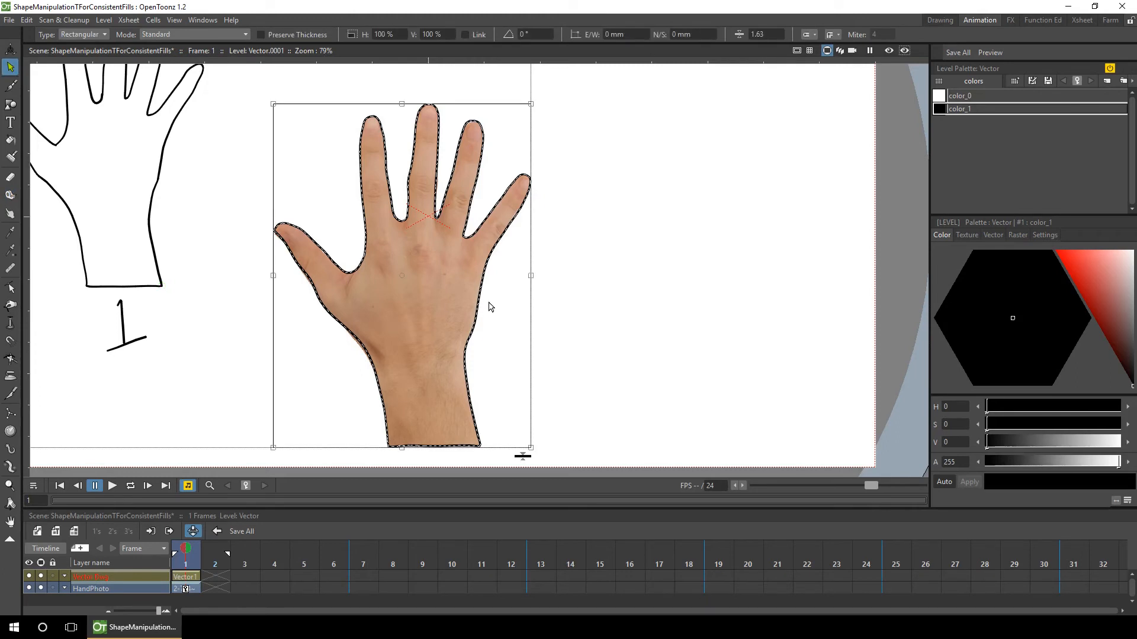
click(10, 288)
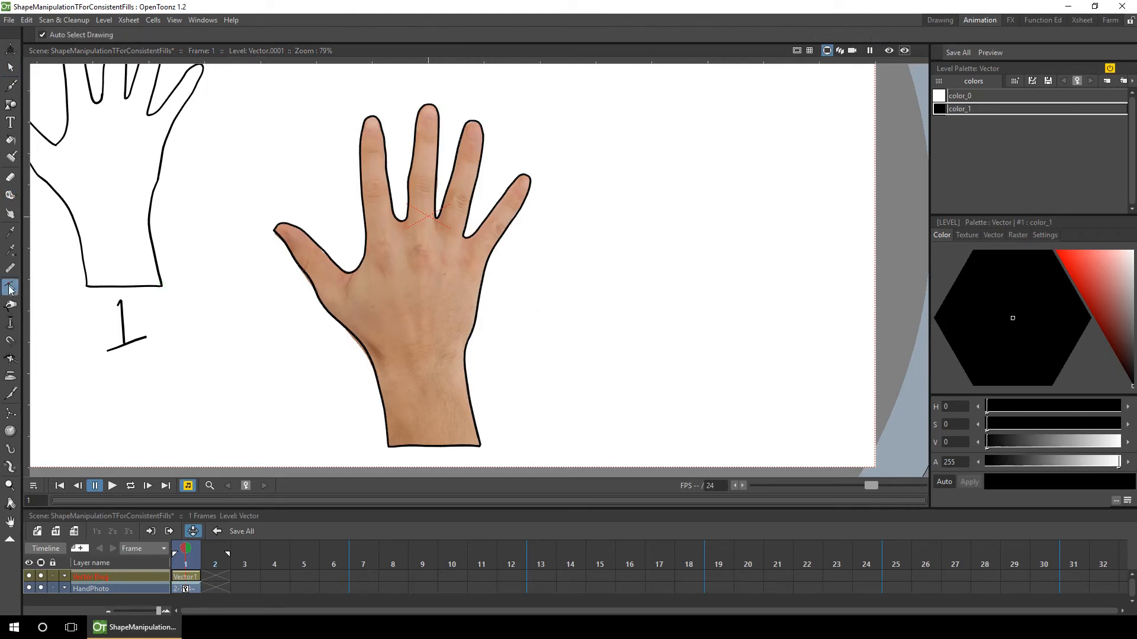
click(475, 314)
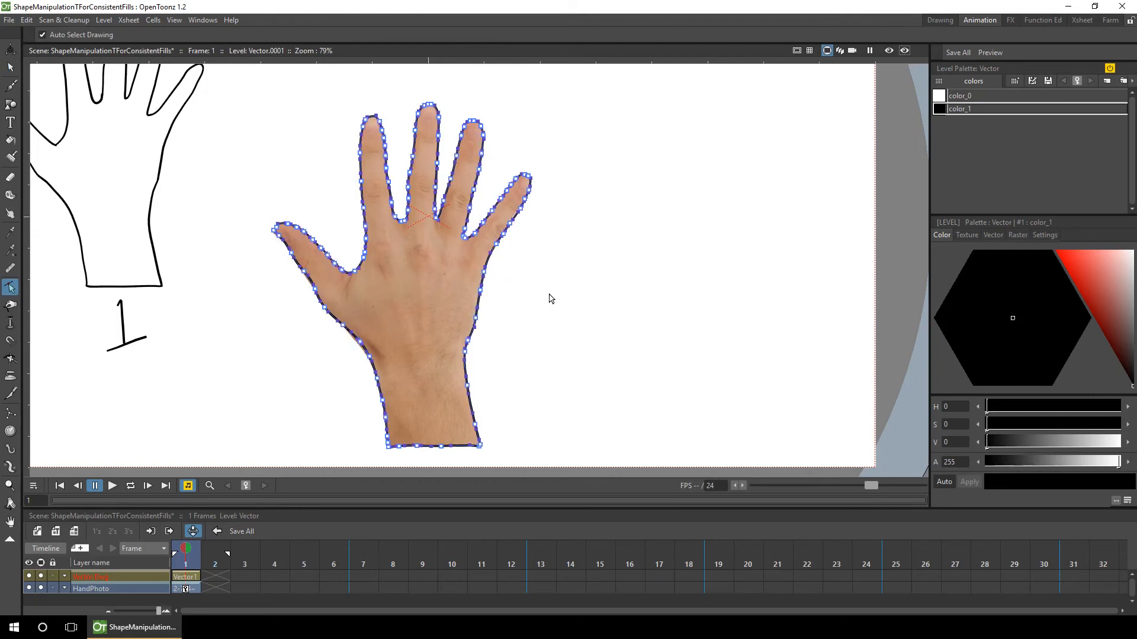
- Move the joined outline to the canvas's upper right, scale it down, and label it 2 with the brush
key(s)
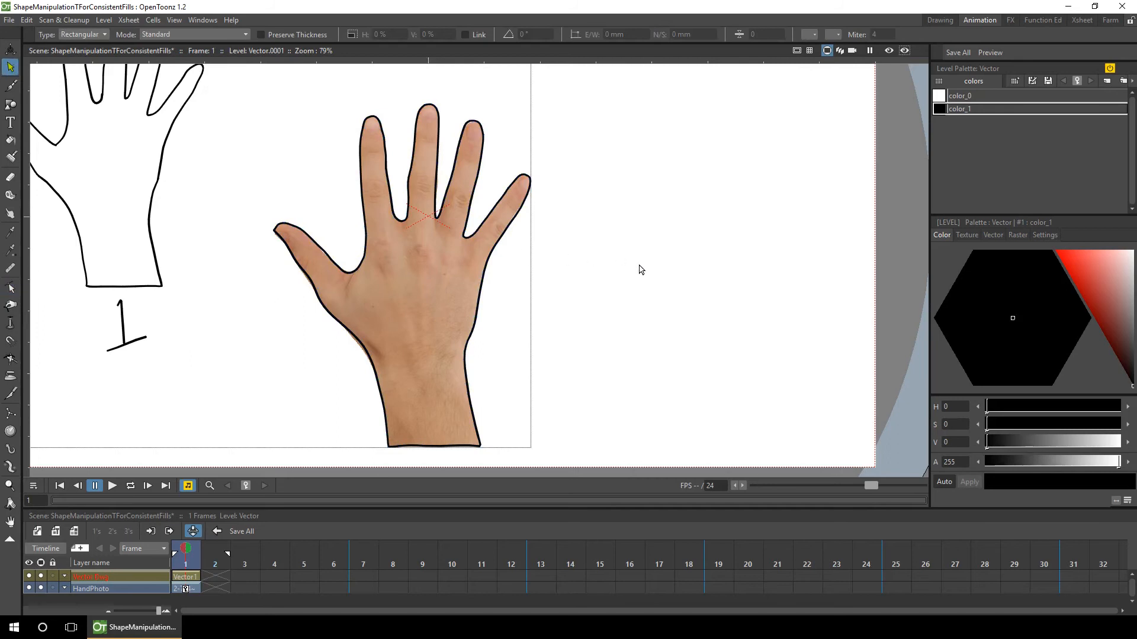
scroll(639, 271, down, 4)
drag(391, 130, 574, 396)
mouse_move(557, 284)
mouse_down()
mouse_move(727, 195)
mouse_move(772, 207)
mouse_up()
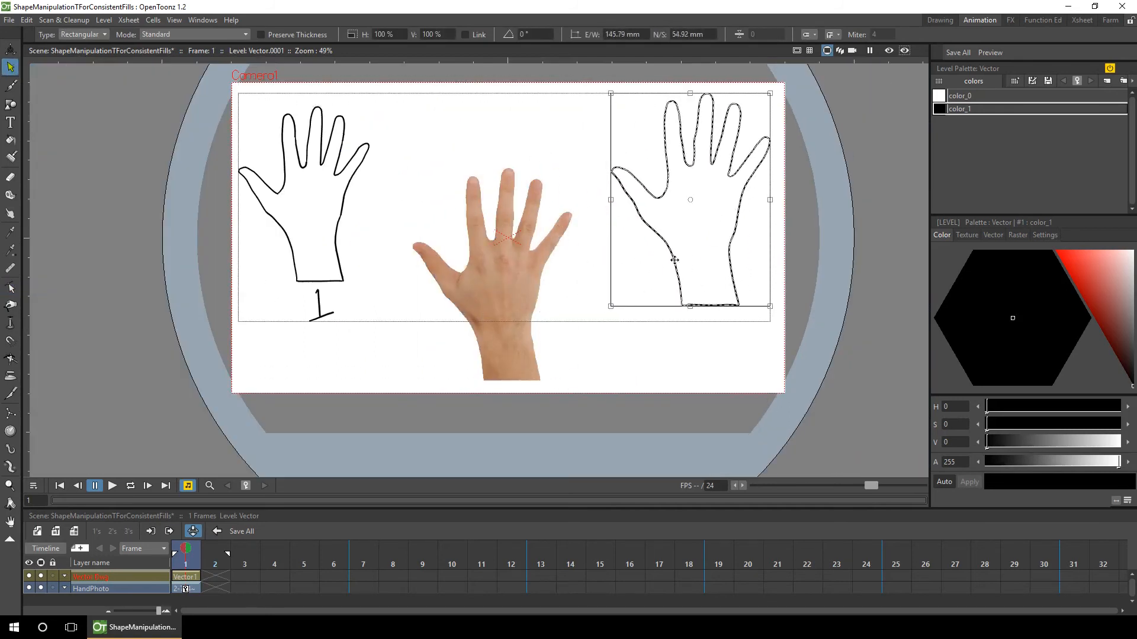
key(b)
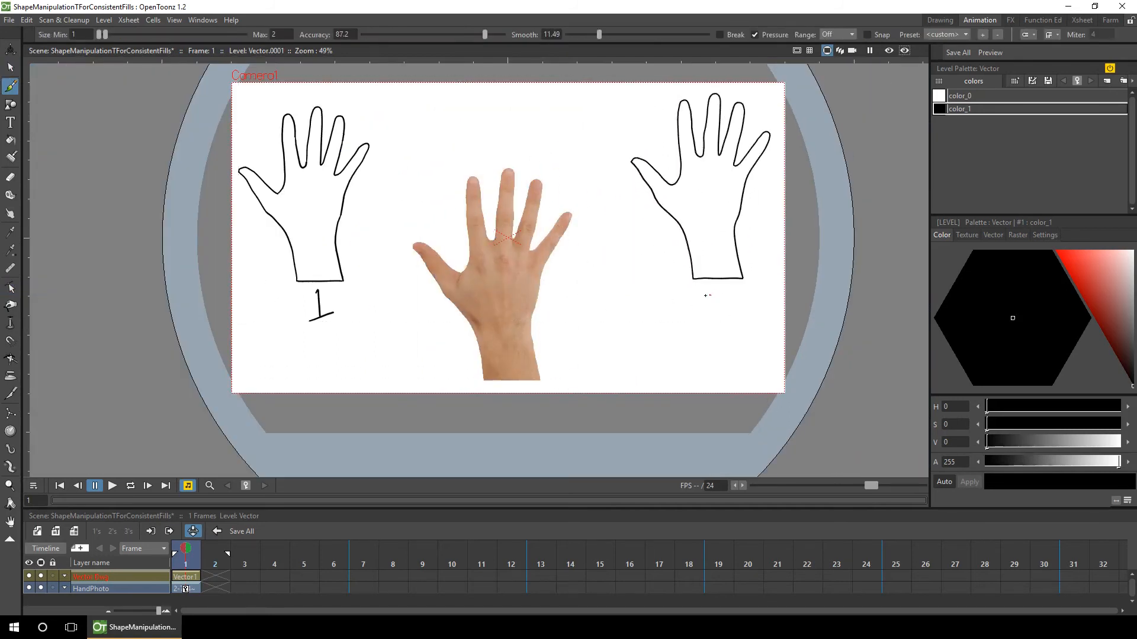
mouse_move(705, 297)
mouse_down()
mouse_move(702, 321)
mouse_move(728, 324)
mouse_up()
- Draw a rectangle of line size 0.25 over the hand photo and move its lower corners in to the wrist's edges
click(10, 104)
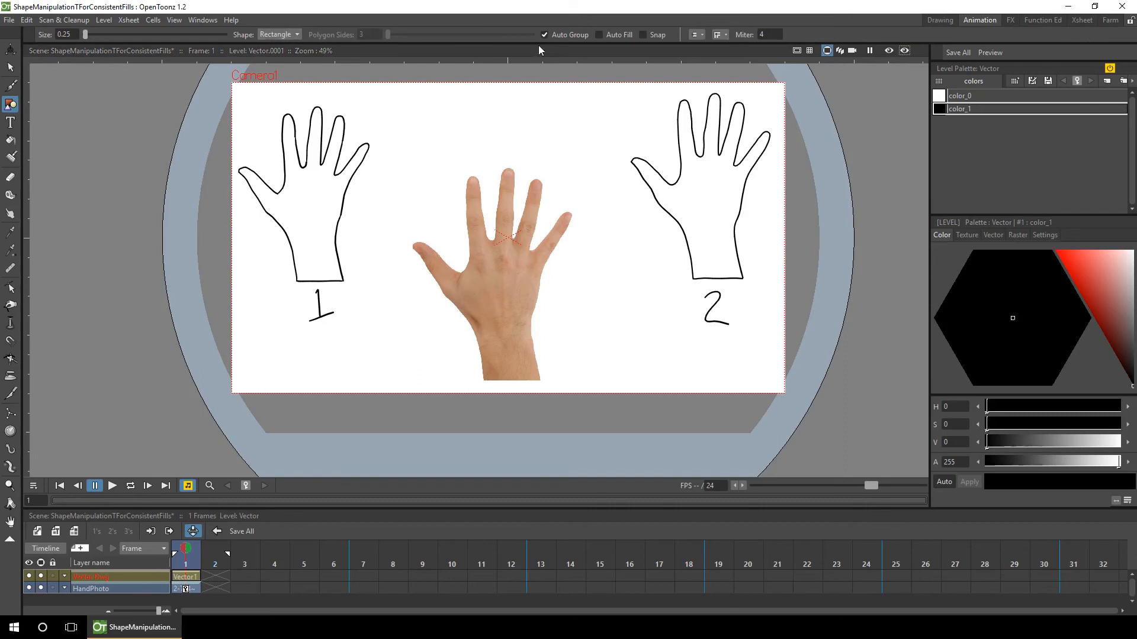
drag(455, 378, 557, 159)
scroll(537, 275, up, 8)
drag(536, 275, 608, 104)
key(c)
drag(399, 373, 469, 378)
drag(662, 374, 618, 377)
- Add control points to the rectangle's edges and move them and their handles to start fitting the hand photo's contour
drag(619, 378, 696, 433)
drag(521, 225, 465, 230)
drag(503, 325, 524, 315)
drag(471, 85, 461, 220)
drag(510, 286, 493, 259)
ctrl+click(468, 208)
drag(502, 139, 493, 207)
drag(513, 154, 580, 285)
drag(581, 256, 608, 260)
drag(593, 138, 601, 137)
drag(605, 178, 620, 348)
- Continue shaping the outline around the photo's fingers and the gaps between them by moving points and handles
mouse_move(591, 158)
mouse_down()
mouse_move(627, 204)
mouse_move(615, 248)
mouse_up()
drag(644, 204, 674, 369)
drag(664, 315, 661, 323)
drag(656, 252, 652, 228)
mouse_move(674, 369)
mouse_down()
mouse_move(669, 358)
mouse_move(689, 368)
mouse_up()
mouse_move(678, 363)
mouse_down()
mouse_move(709, 195)
mouse_move(700, 250)
mouse_up()
drag(689, 369, 691, 366)
mouse_move(739, 185)
mouse_down()
mouse_move(710, 164)
mouse_move(721, 177)
mouse_up()
drag(764, 204, 741, 305)
drag(733, 298, 744, 357)
drag(763, 319, 769, 286)
drag(853, 158, 785, 218)
drag(802, 208, 808, 215)
drag(812, 373, 779, 396)
- Adjust the remaining control points and handles so the rectangle-based outline follows the whole hand
drag(790, 368, 623, 211)
drag(605, 255, 708, 132)
drag(675, 319, 635, 272)
drag(694, 173, 700, 176)
drag(633, 392, 623, 259)
click(652, 310)
drag(552, 176, 624, 289)
scroll(624, 289, down, 4)
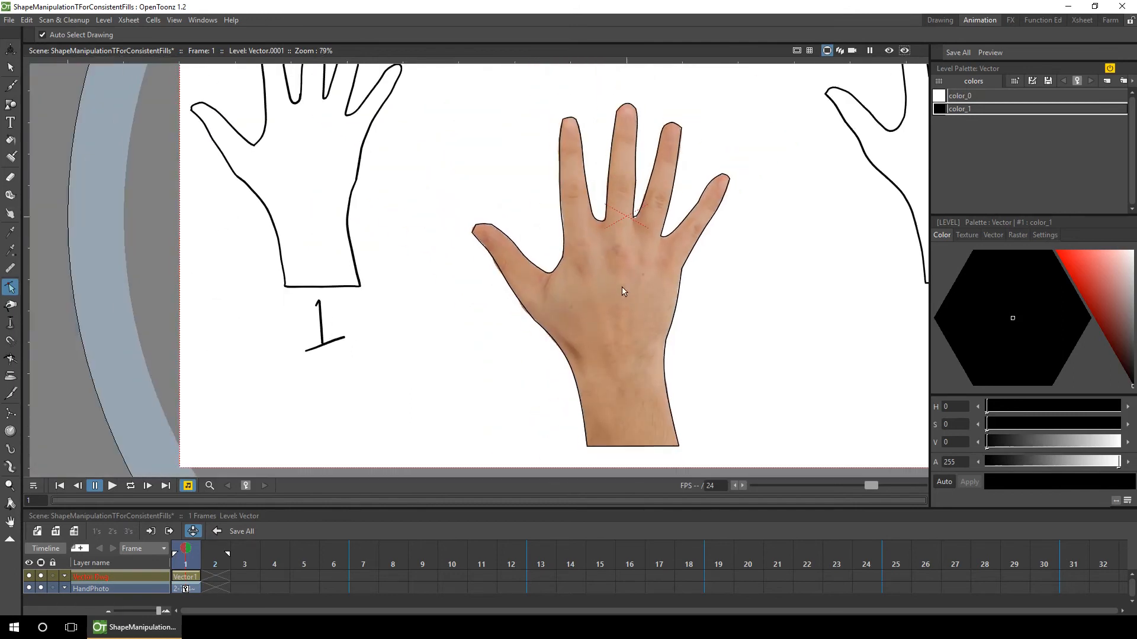
- Move the rectangle-based hand outline up off the photo, between the other two outlines, and label it 3
key(s)
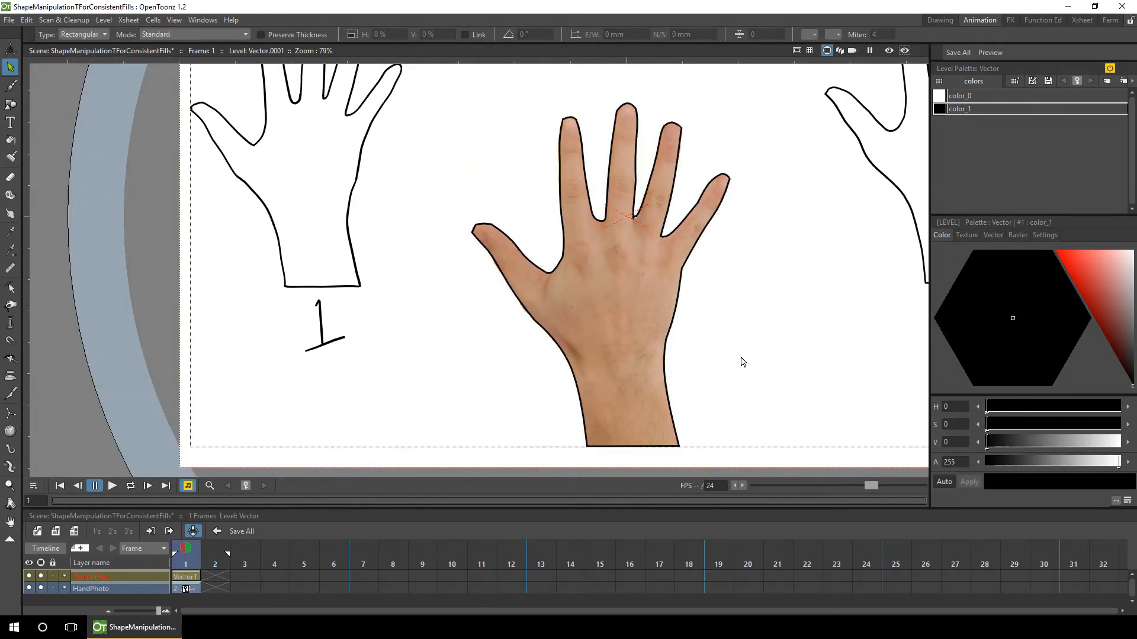
scroll(741, 360, down, 1)
drag(741, 360, 575, 365)
click(501, 342)
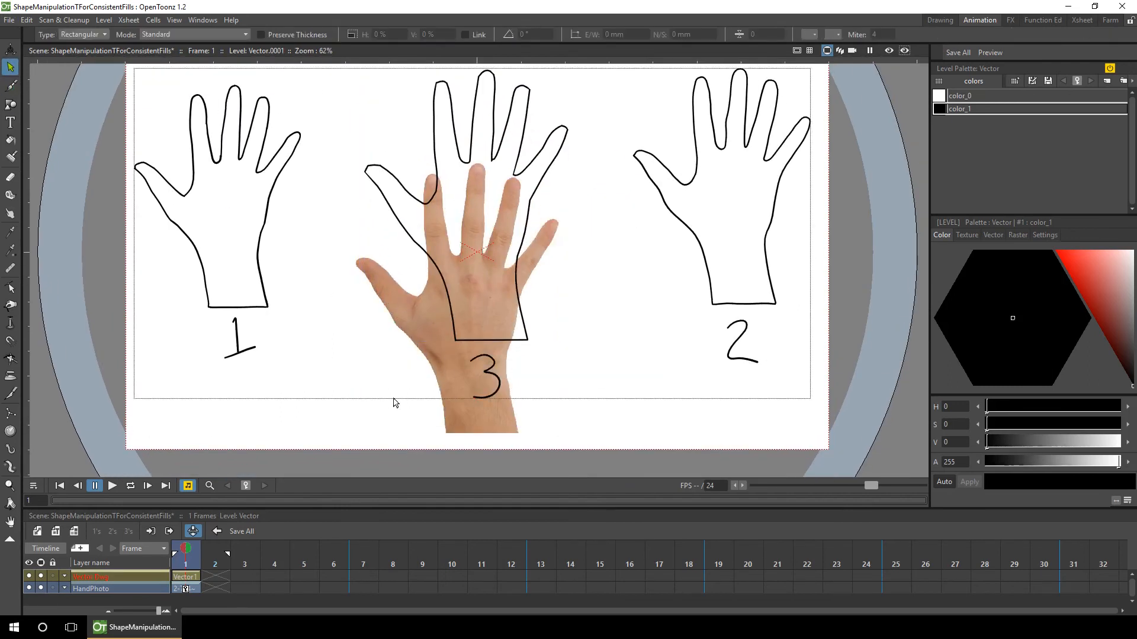
- Hide the HandPhoto layer, then resize and rearrange the labelled hands in the order 1, 2, 3 across the canvas
click(524, 310)
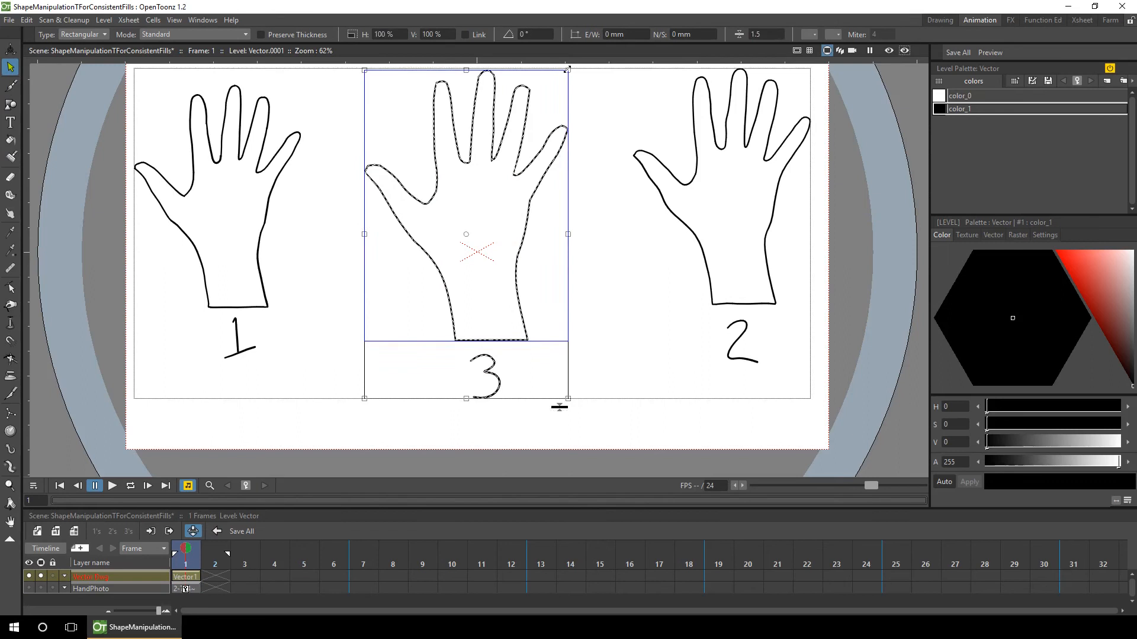
drag(568, 70, 445, 269)
drag(435, 294, 602, 314)
drag(629, 65, 729, 226)
drag(697, 143, 432, 196)
drag(510, 269, 624, 427)
drag(589, 321, 791, 115)
drag(734, 215, 648, 361)
drag(359, 113, 477, 287)
drag(458, 183, 470, 146)
drag(479, 243, 575, 350)
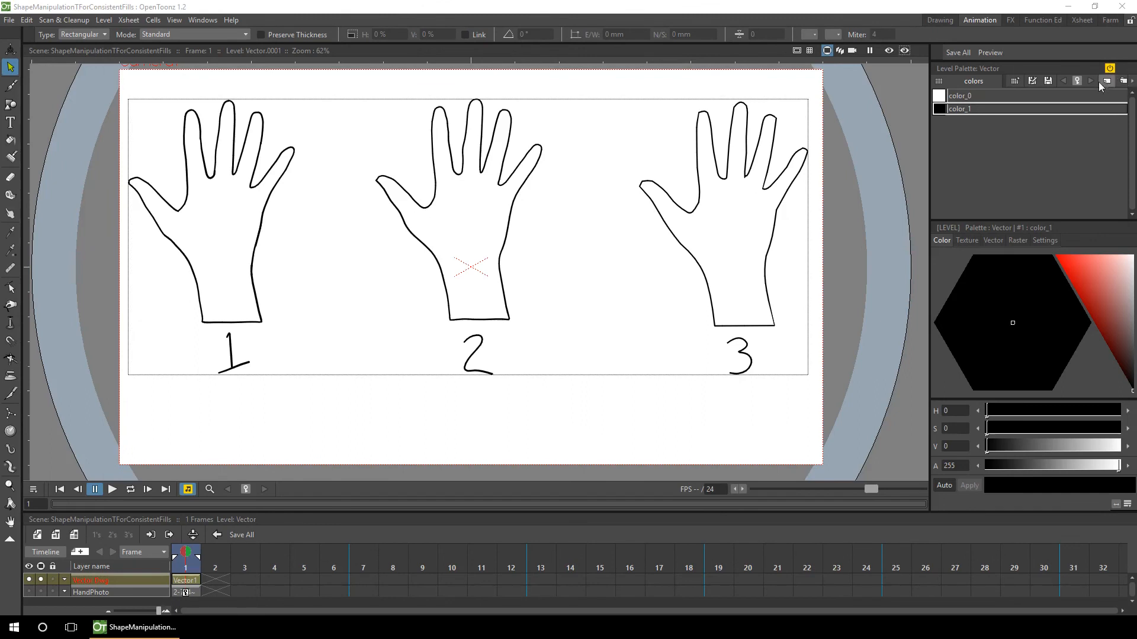
- Add a new style to the level palette and set it to orange with H 34, S 84, V 82
click(1106, 83)
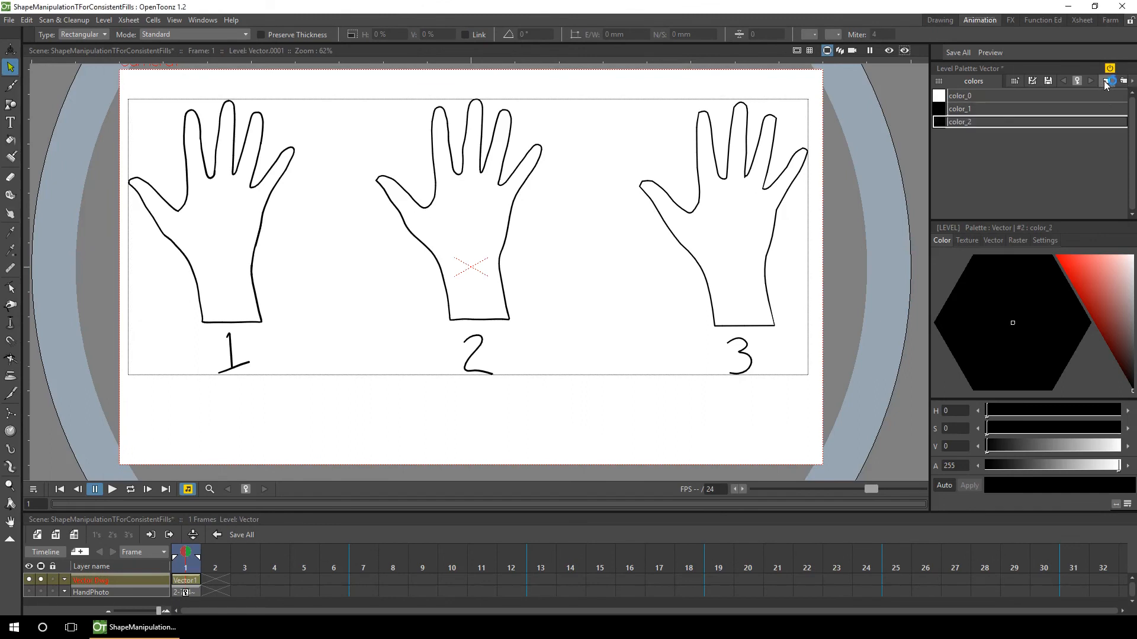
click(1117, 277)
drag(1061, 299, 1060, 288)
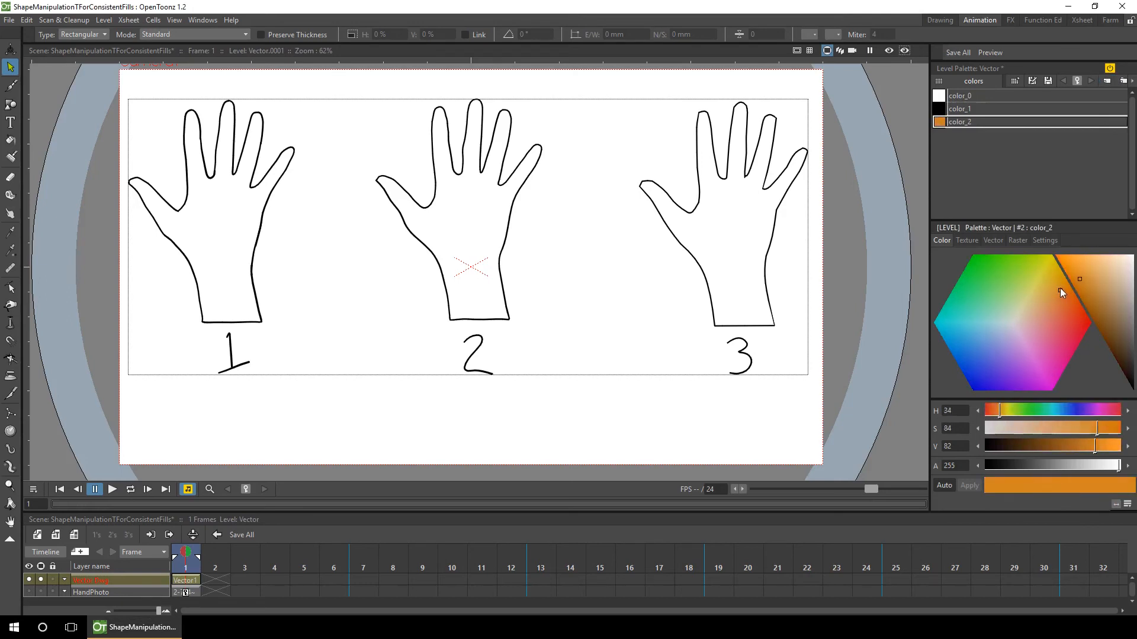
- Fill hand 2 with the orange style using the Fill tool in Normal type and Areas mode
click(12, 139)
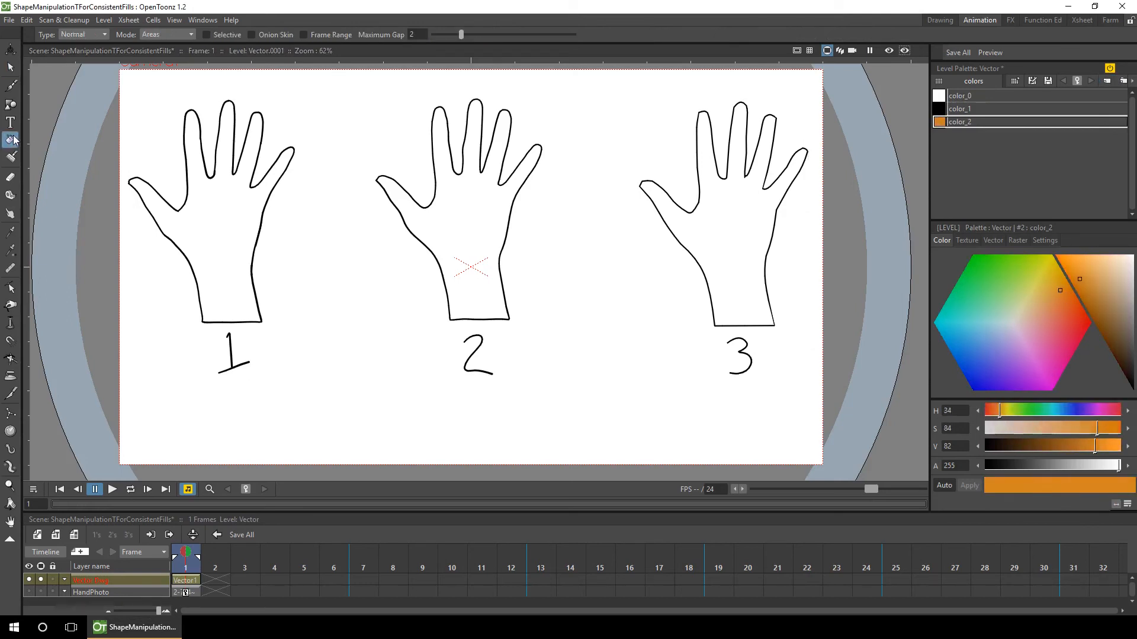
click(99, 34)
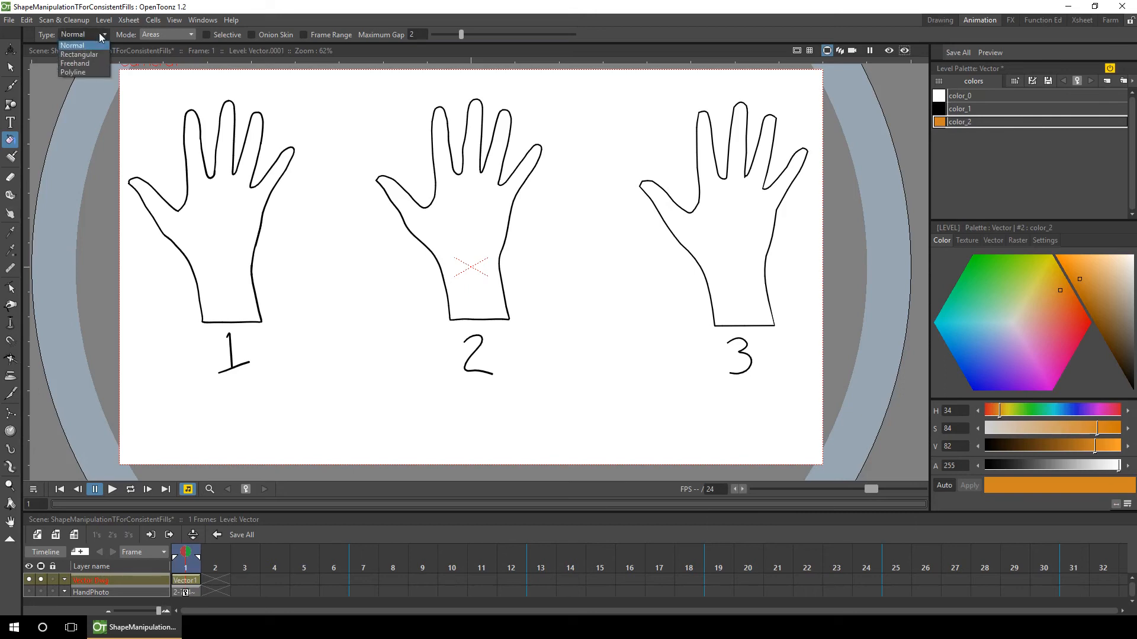
click(97, 33)
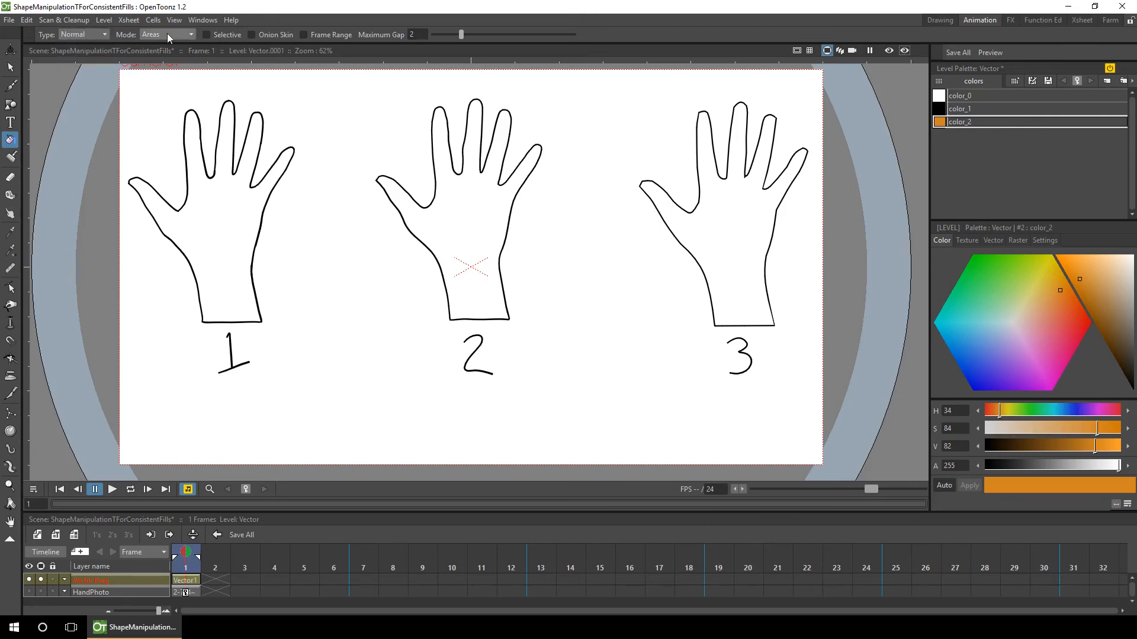
click(168, 35)
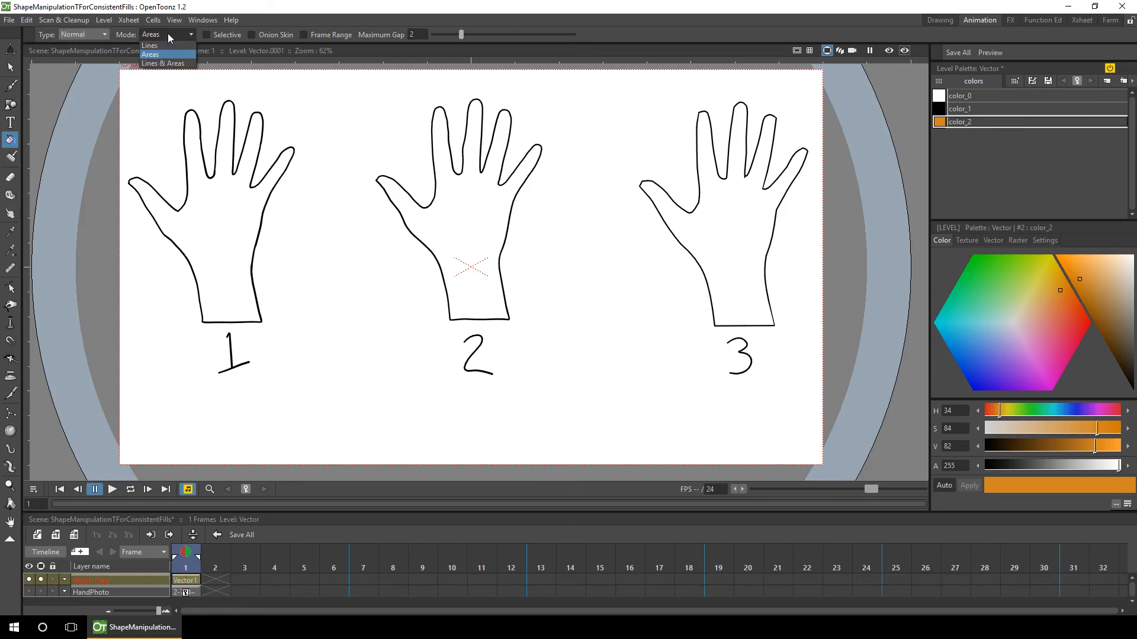
click(168, 34)
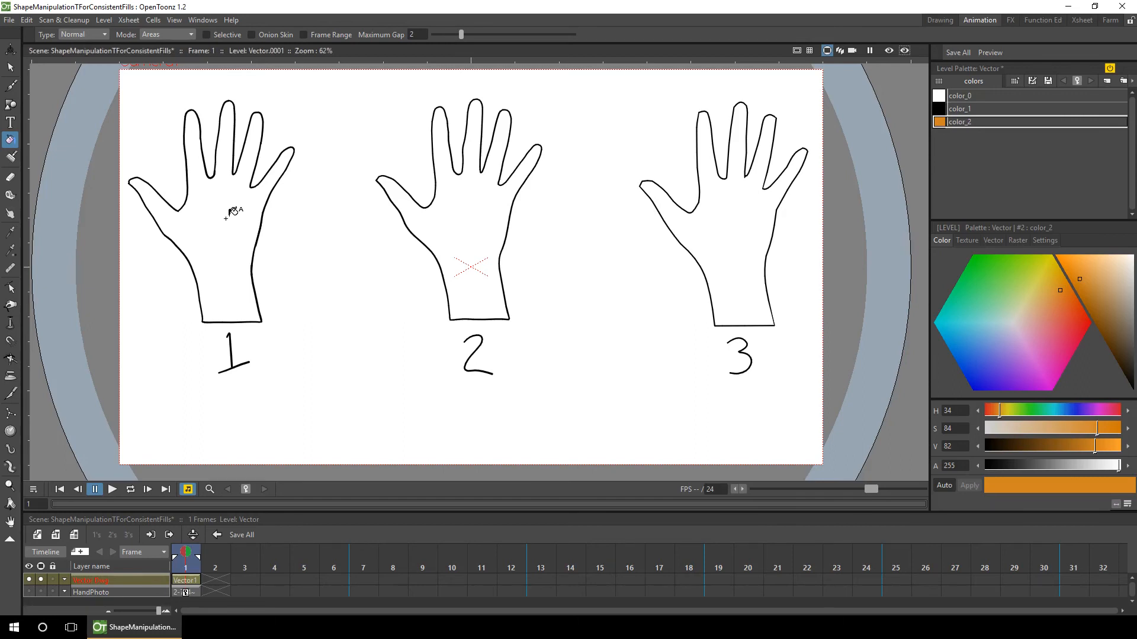
click(471, 212)
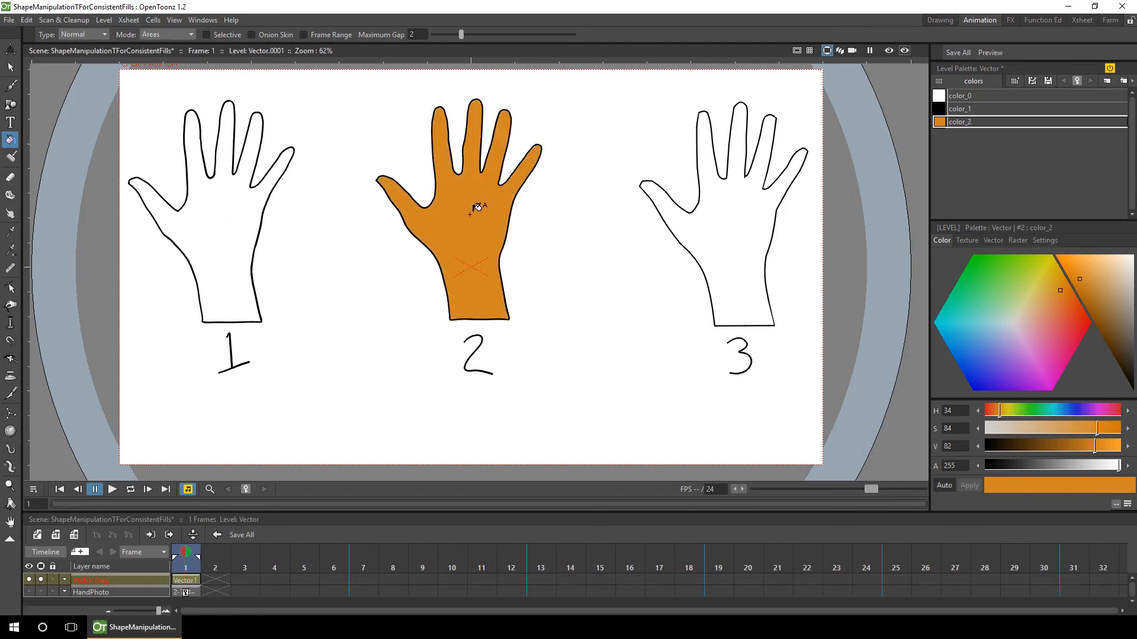
- Fill hand 3 with the orange style, then fill hand 1 while raising the Maximum Gap up to 10
click(752, 211)
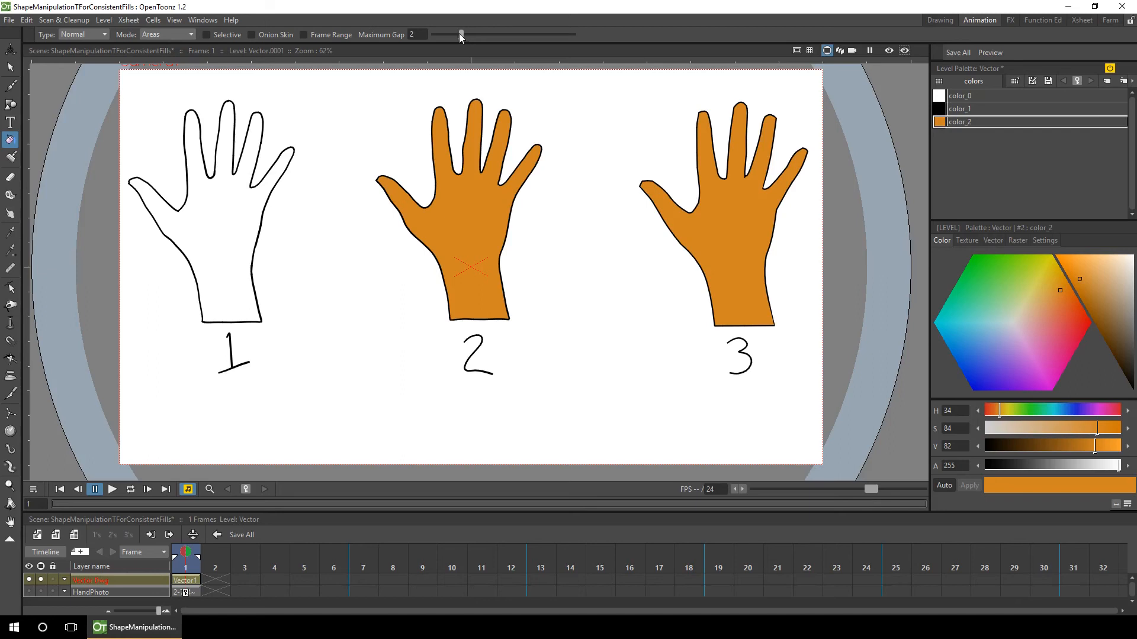
drag(486, 32, 516, 31)
click(215, 216)
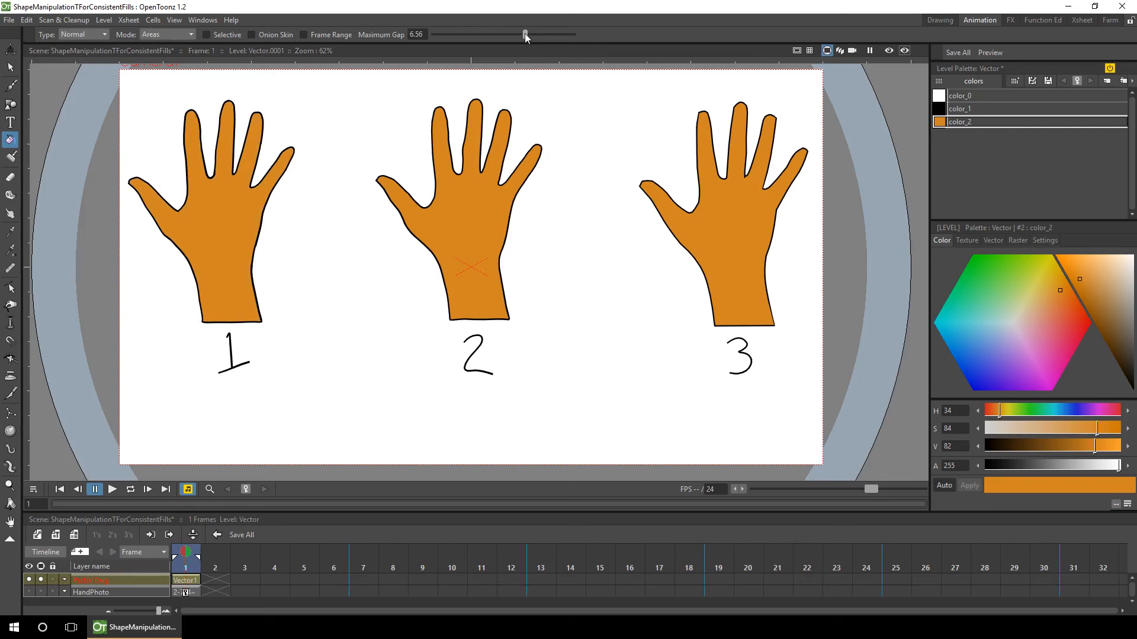
drag(521, 34, 578, 32)
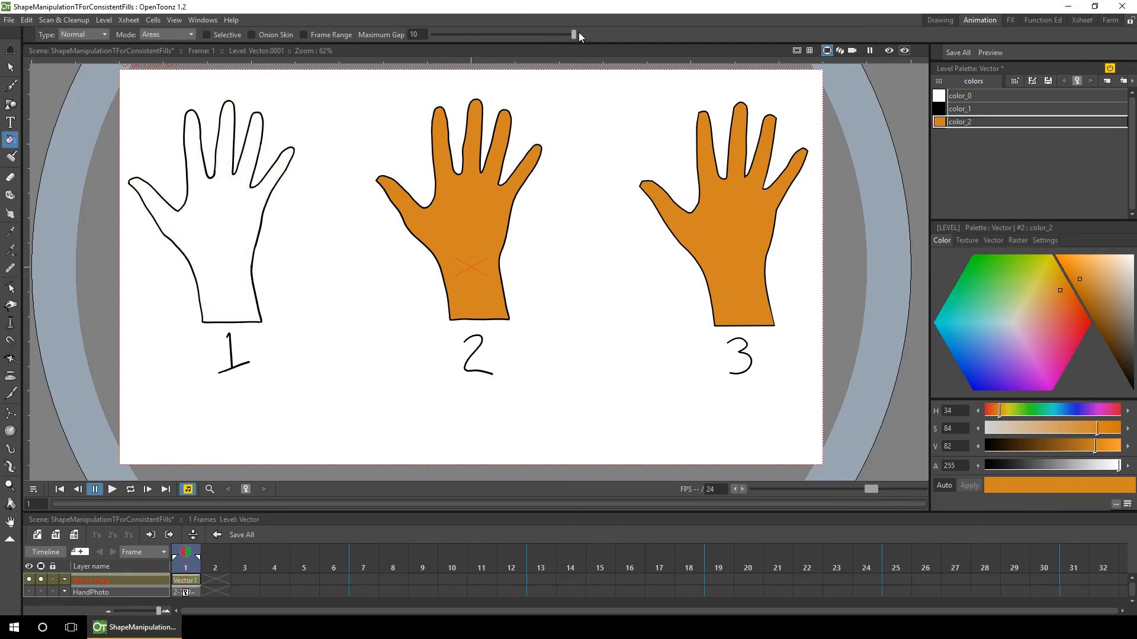
click(227, 206)
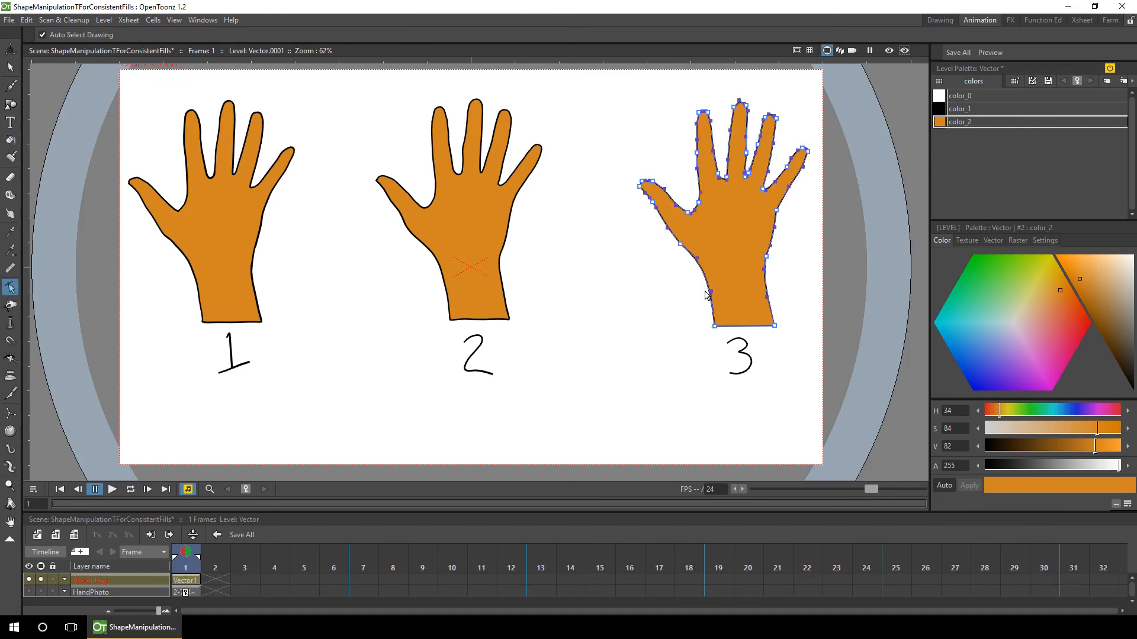
- Show the control points on hand 2's outline with the Control Point Editor to examine their density, and deselect the outline
click(501, 279)
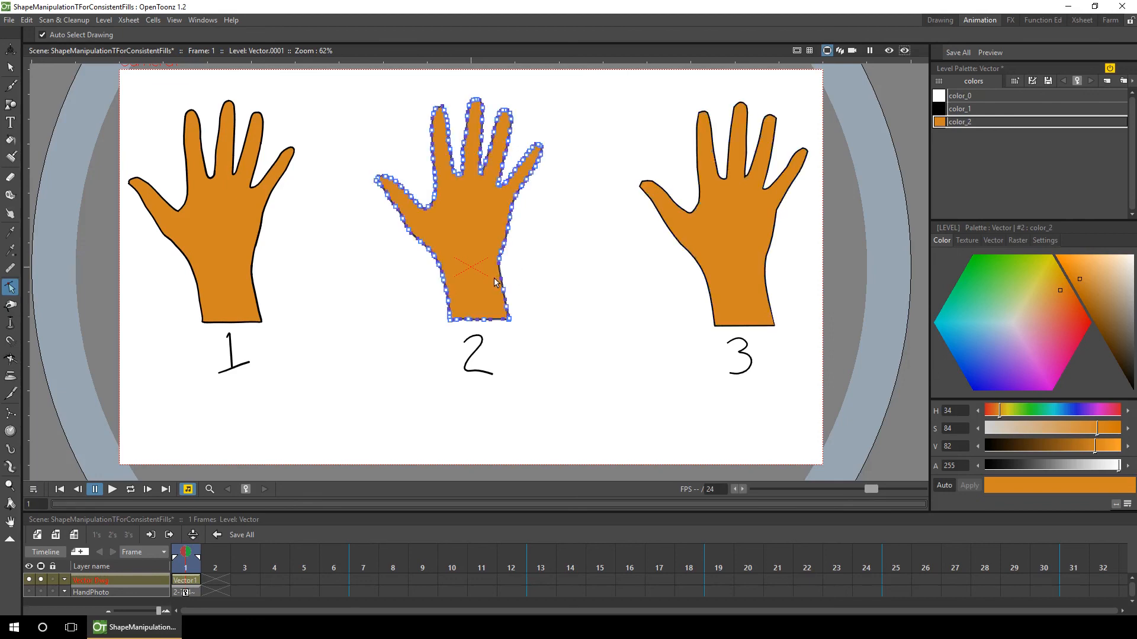
click(614, 301)
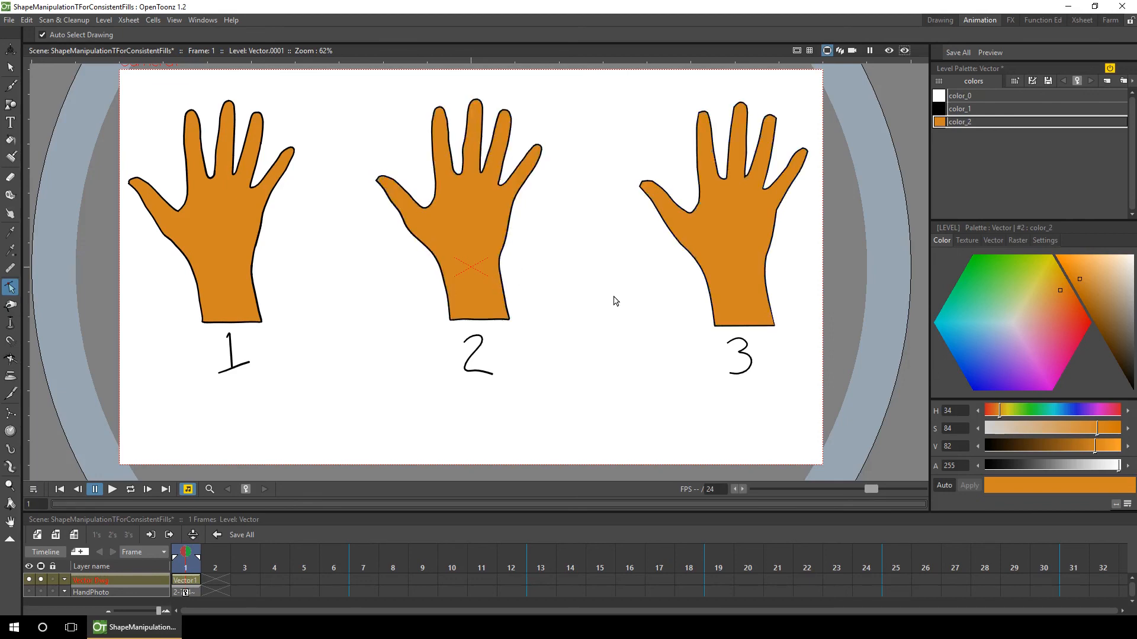